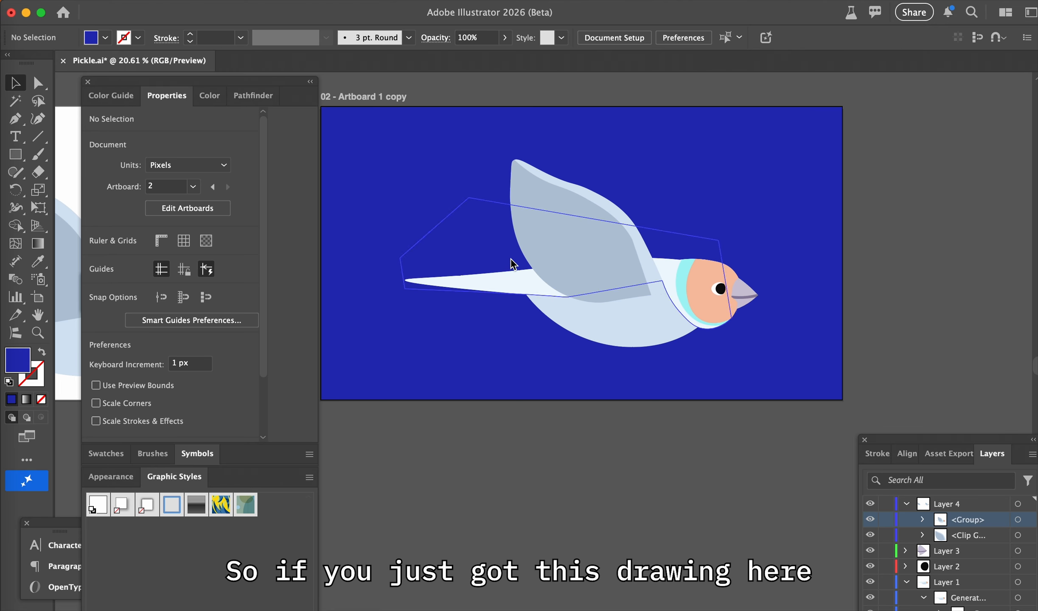
Select the grouped bird artwork and generate its Turntable views
click(616, 264)
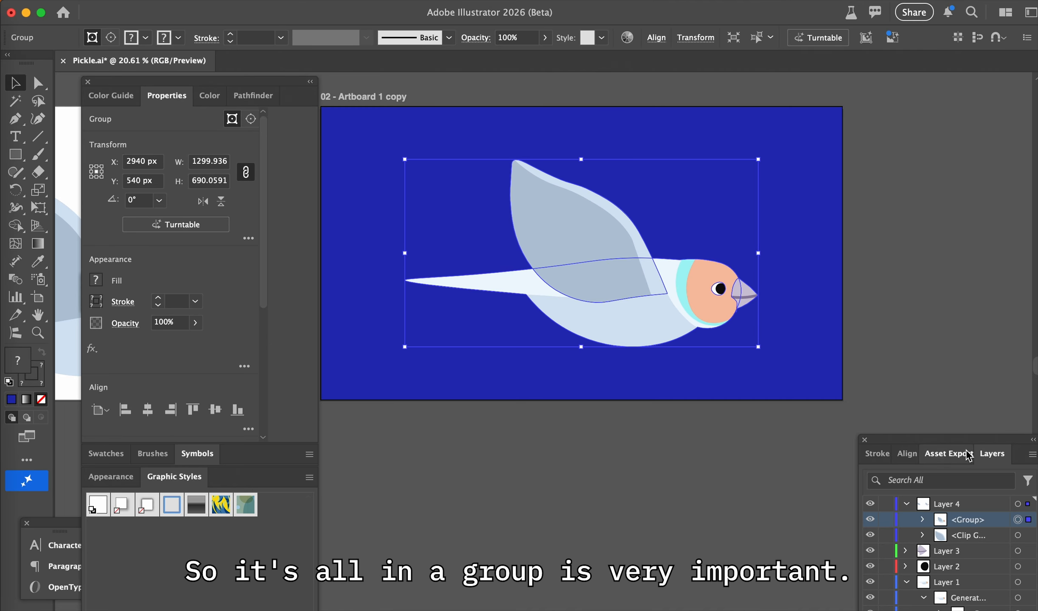
drag(957, 439, 914, 280)
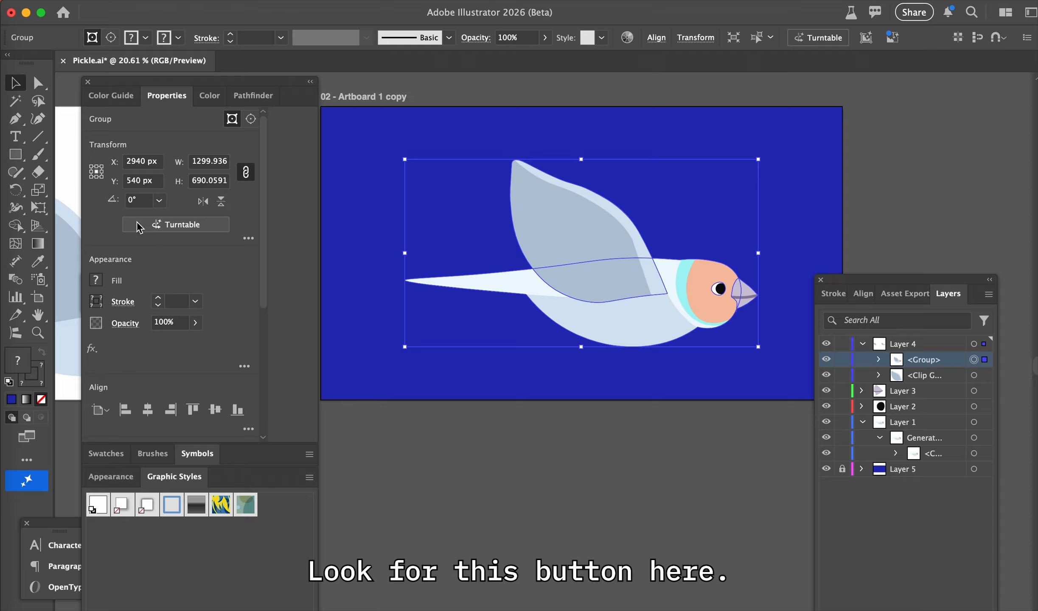
click(186, 225)
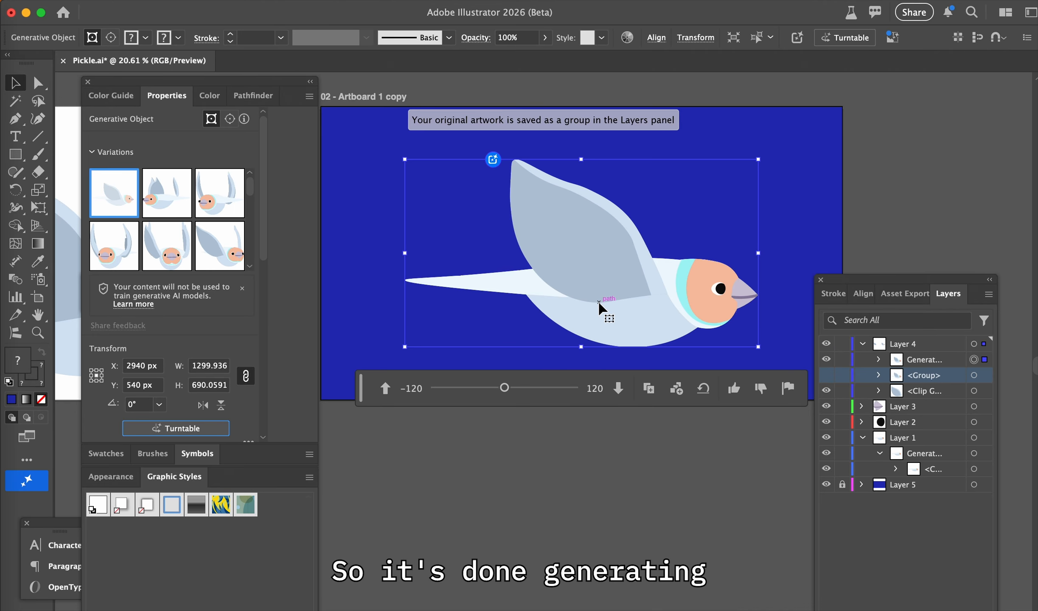
Compare the bird's untilted Turntable variations at rotation angles from -120° to -60°, examining the wings and face
click(174, 199)
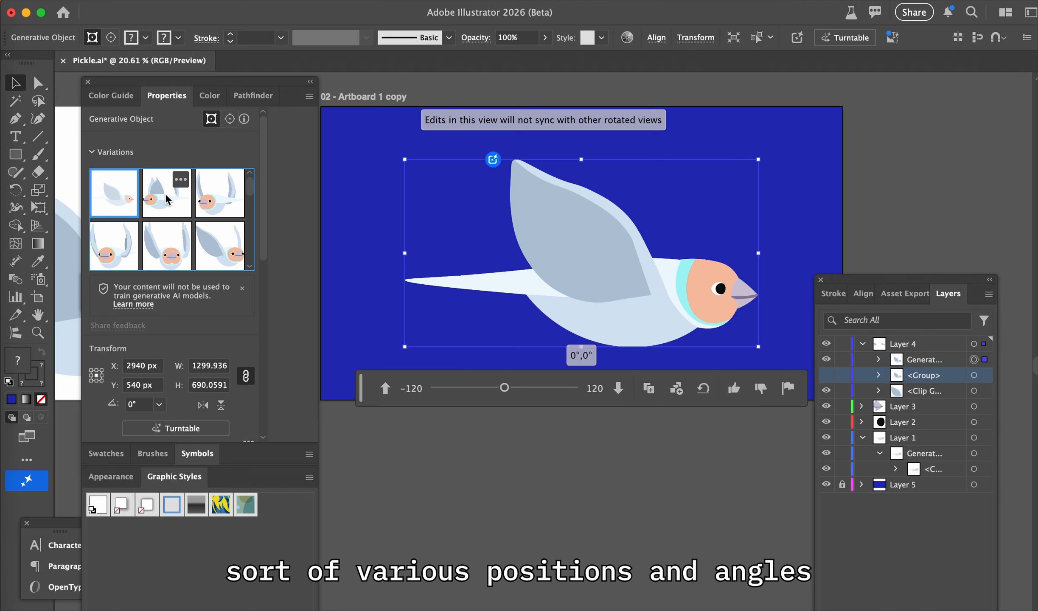
click(227, 198)
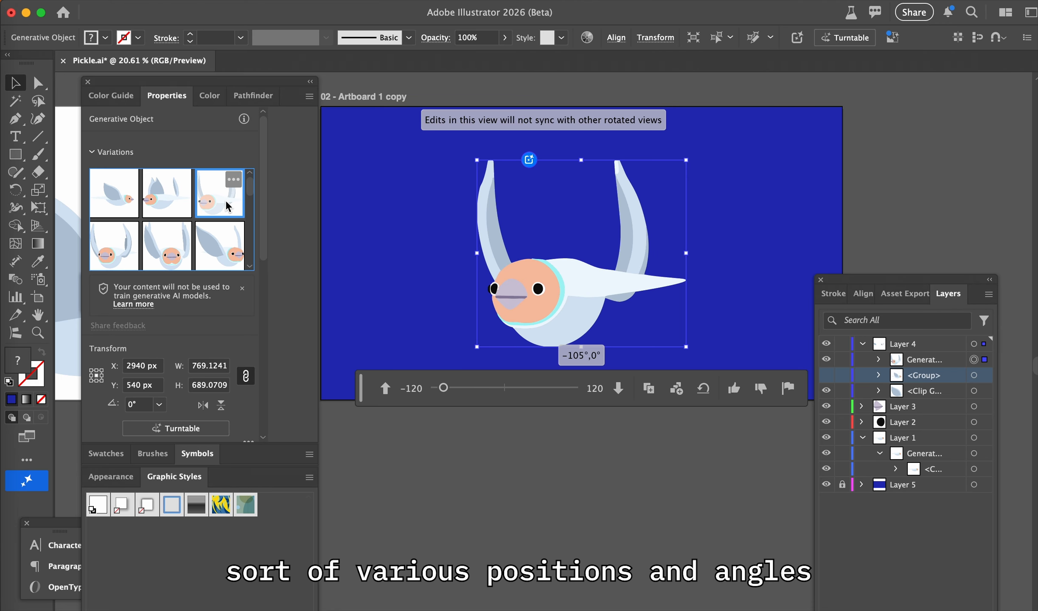
click(221, 261)
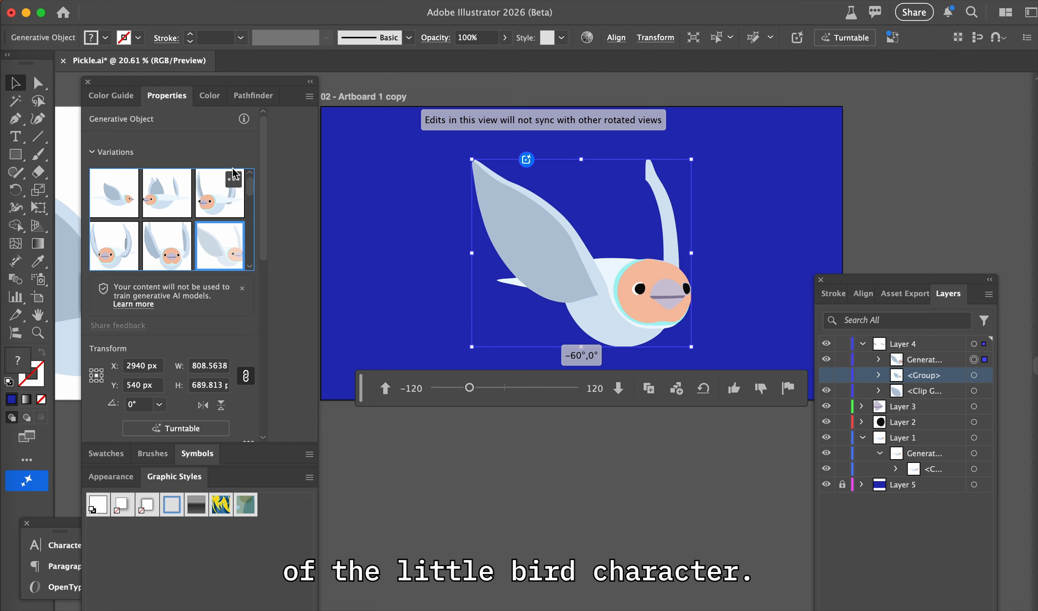
click(217, 210)
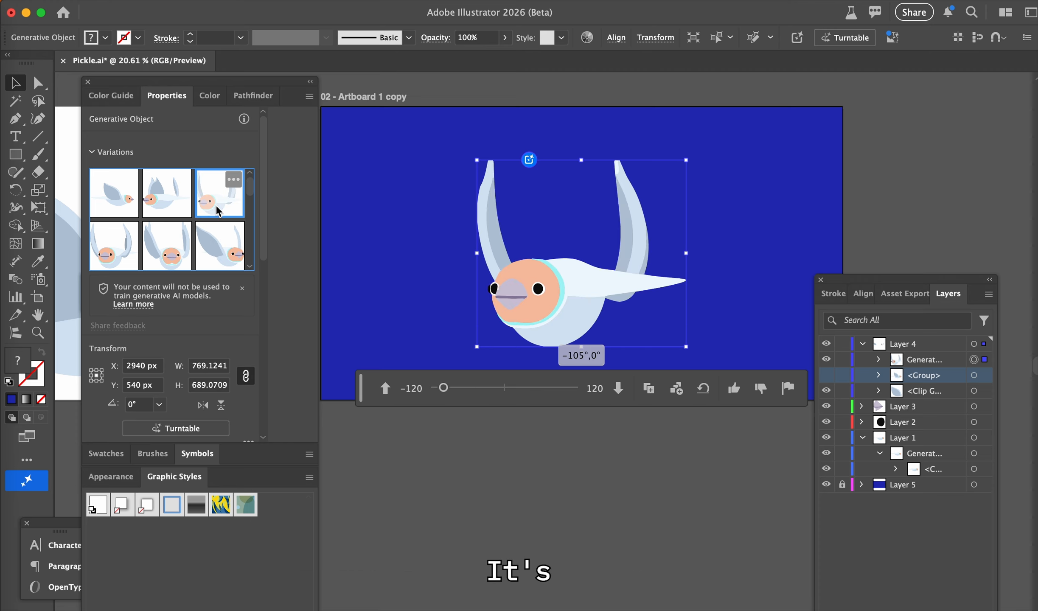
click(150, 205)
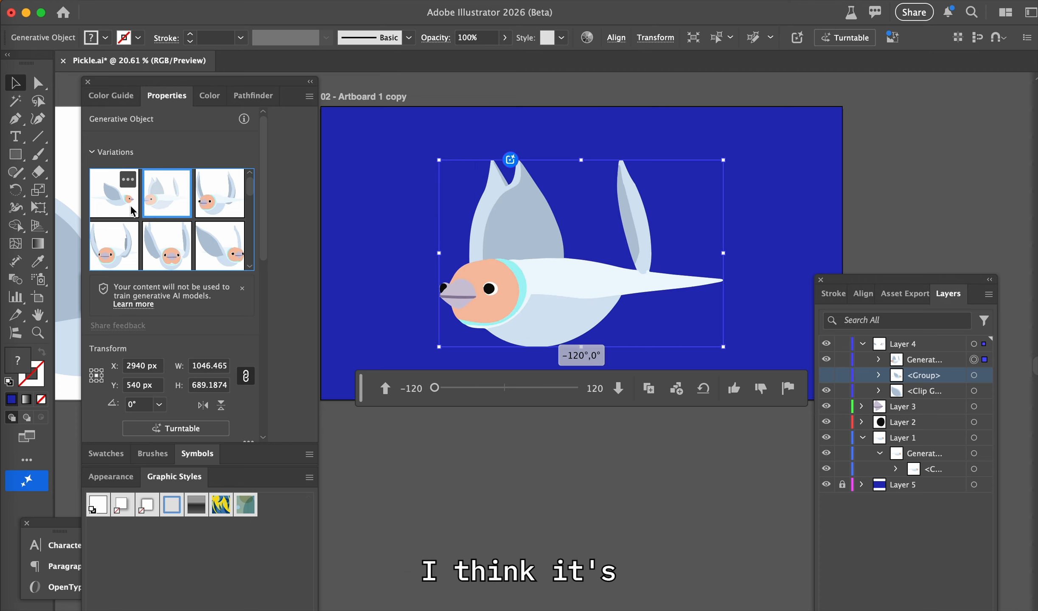
click(129, 205)
click(157, 211)
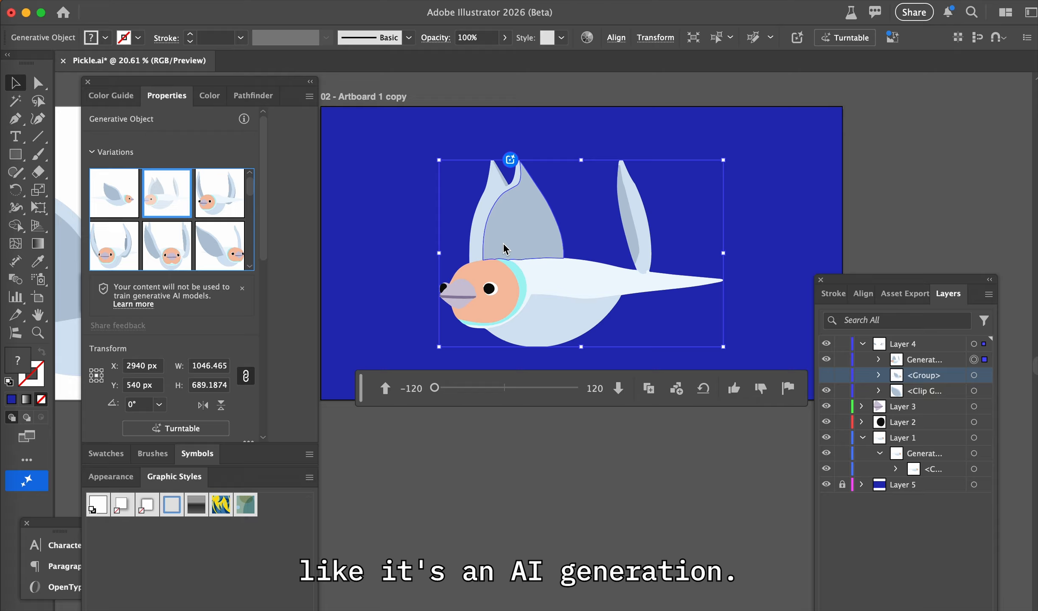
click(207, 204)
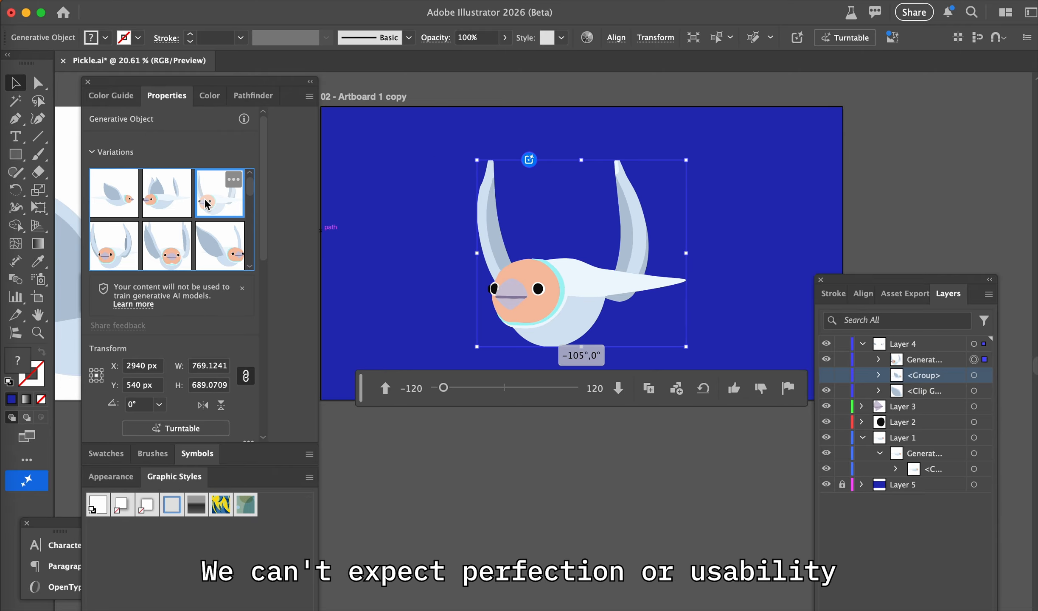
click(214, 250)
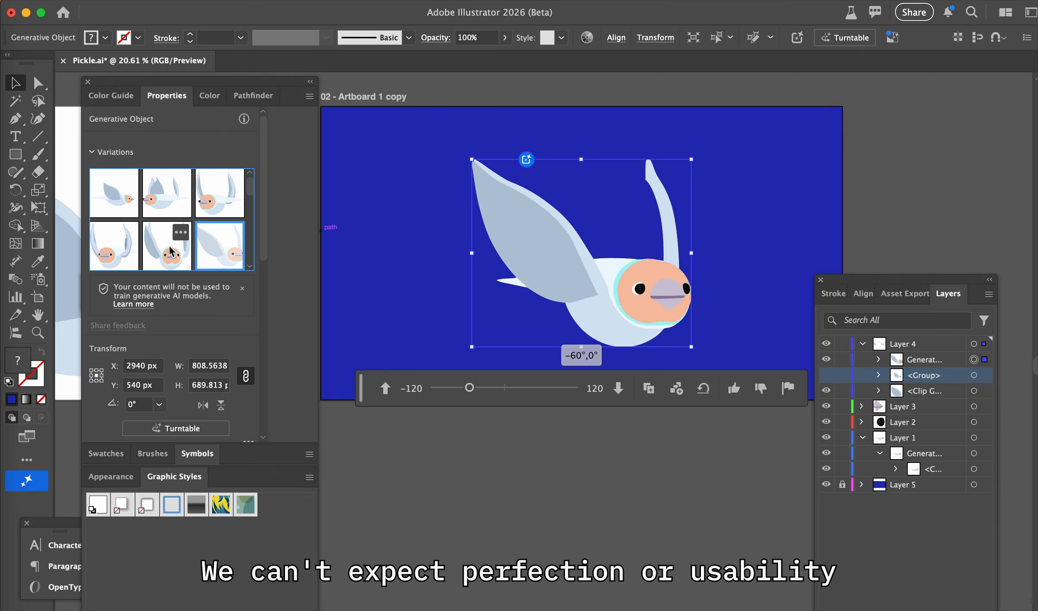
click(163, 256)
click(111, 245)
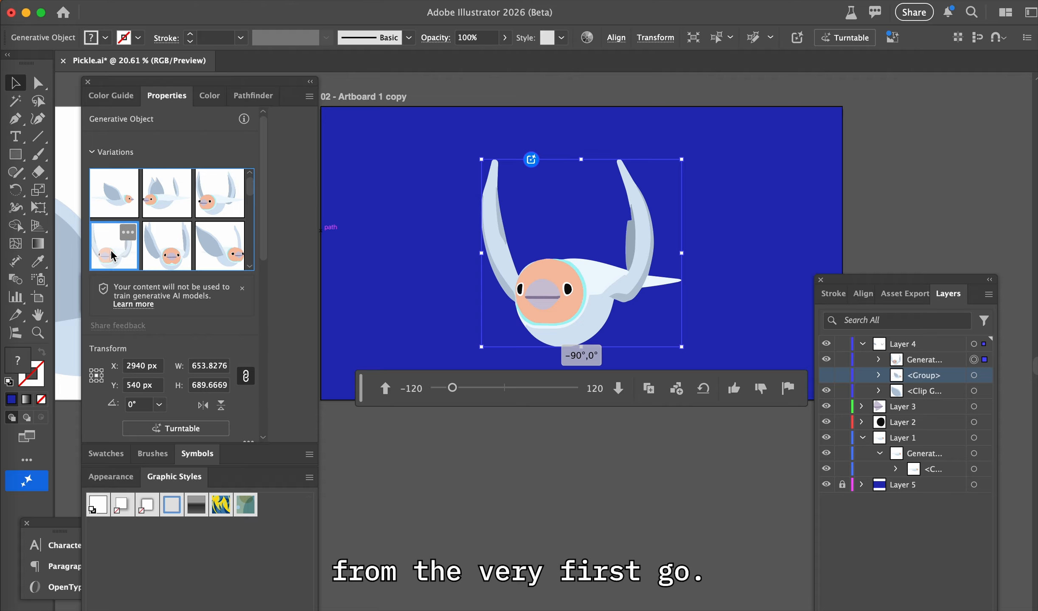
click(161, 258)
click(212, 255)
Examine the other untilted variations of the bird from -45° up to 120°, checking the eye, beak and wing shapes
scroll(211, 259, down, 3)
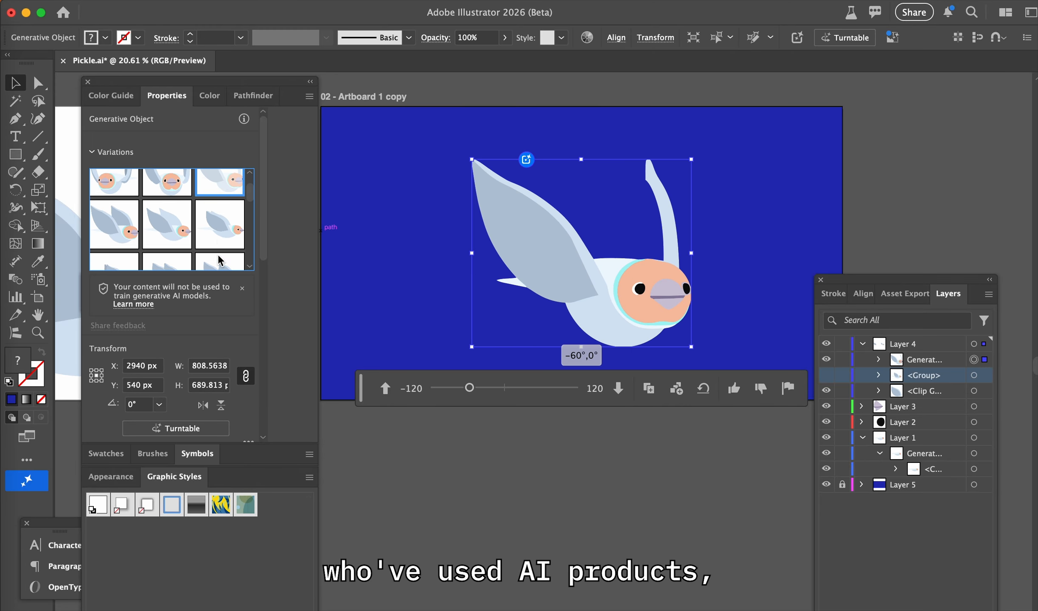
scroll(211, 260, up, 3)
click(119, 237)
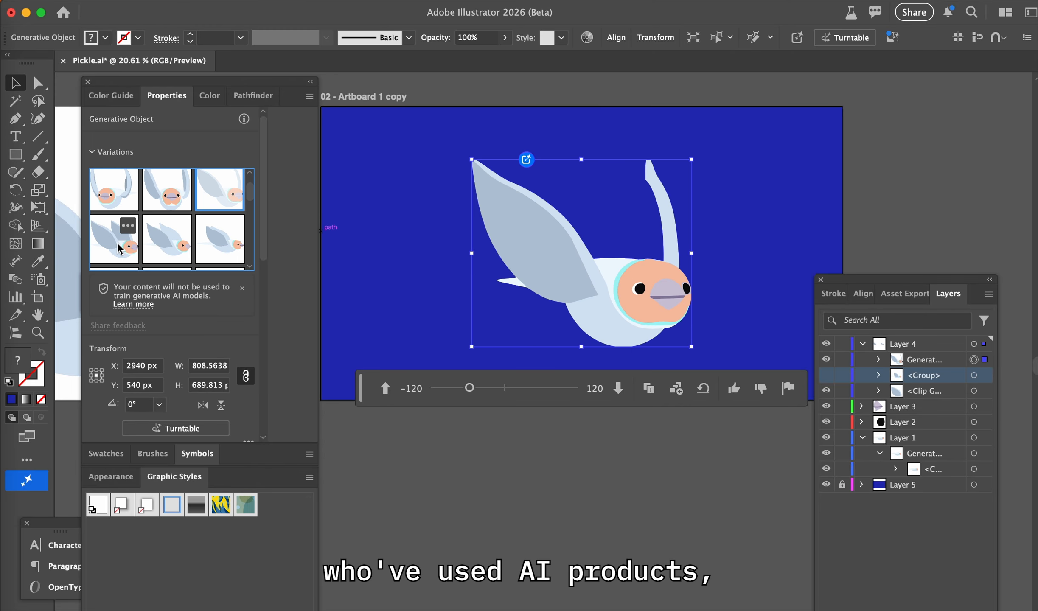
click(174, 234)
click(213, 246)
scroll(212, 246, down, 2)
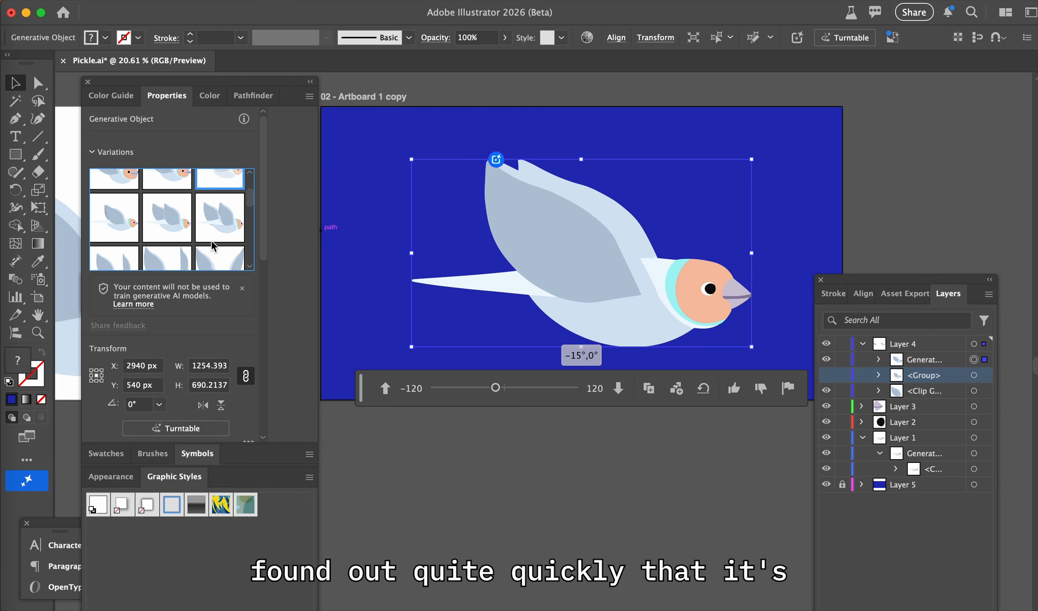
click(115, 232)
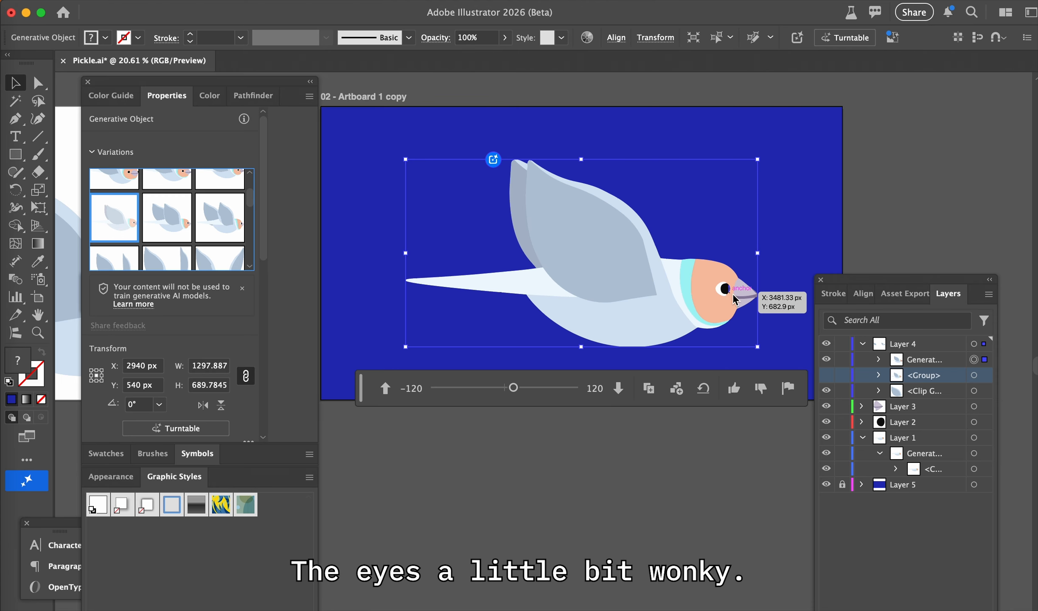
click(220, 228)
scroll(222, 254, down, 3)
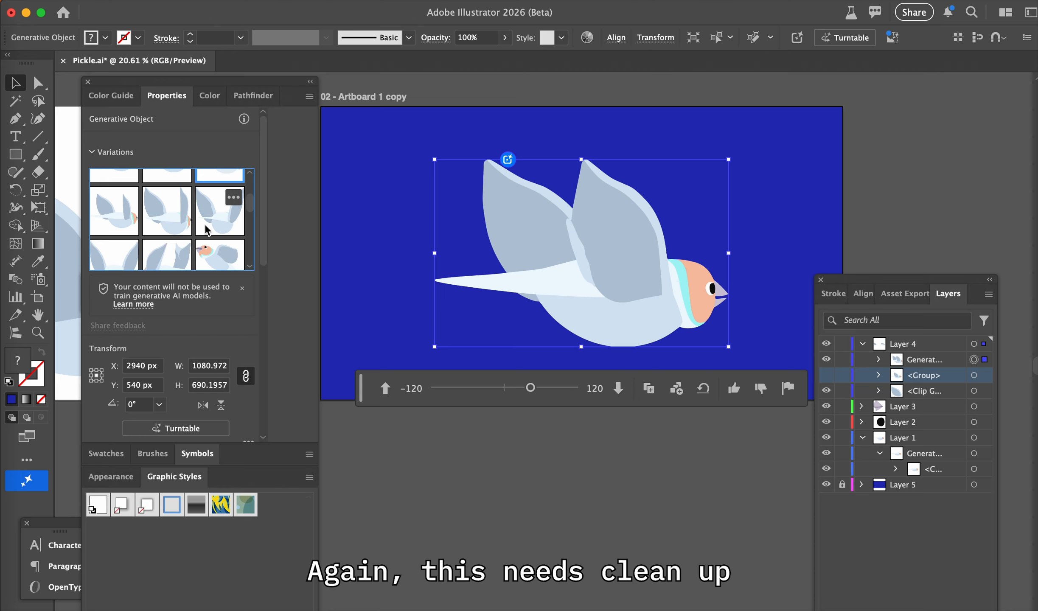
click(216, 261)
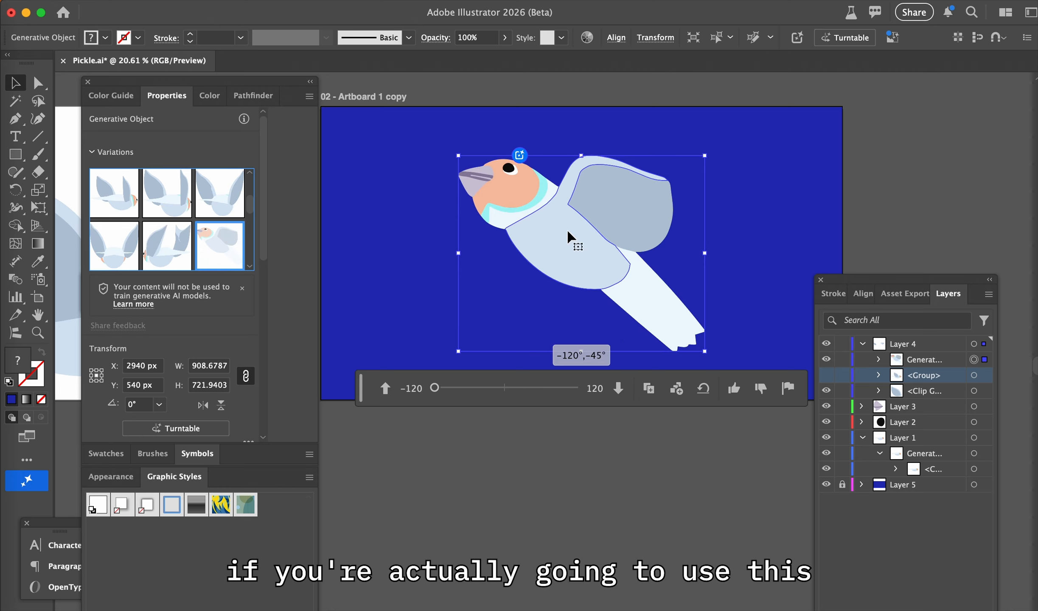
click(163, 235)
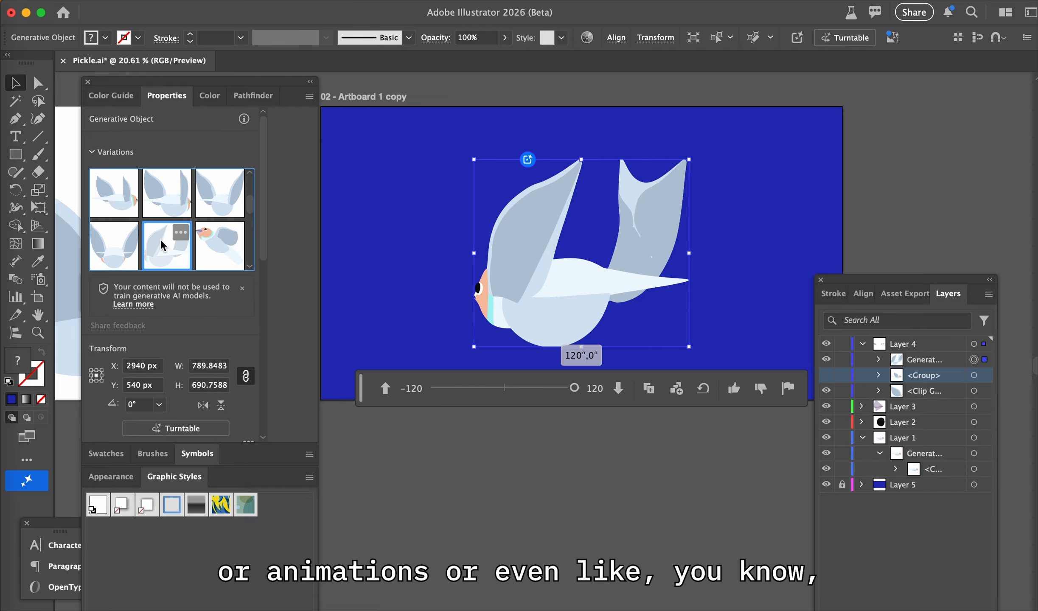
click(112, 244)
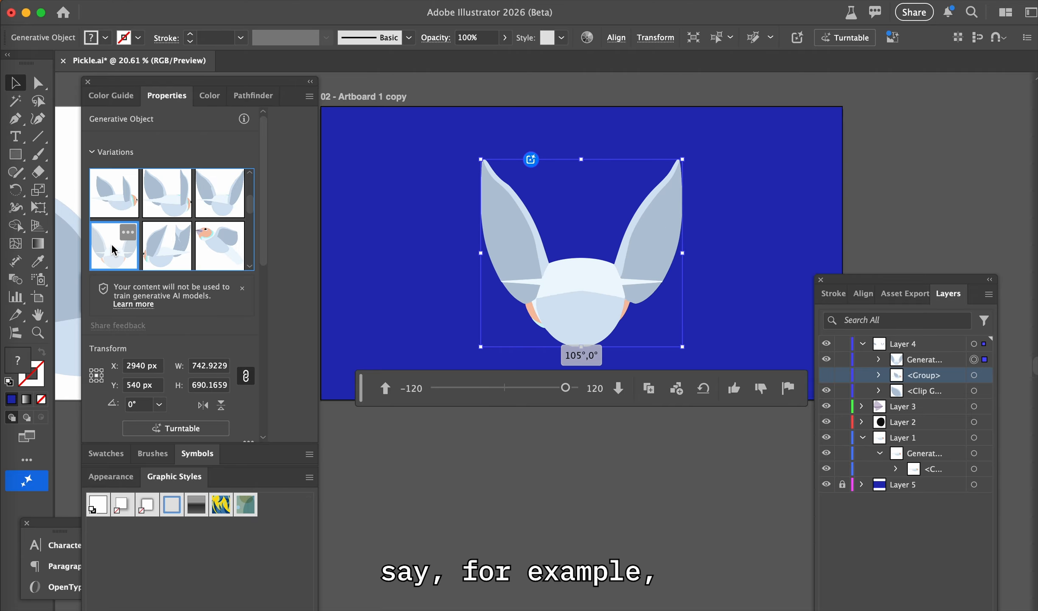
Examine the bird variations tilted -45°, including the -75°, -60°, -45° and 30° rotations, for head, wing and tail shape
scroll(112, 245, down, 3)
click(110, 212)
click(110, 254)
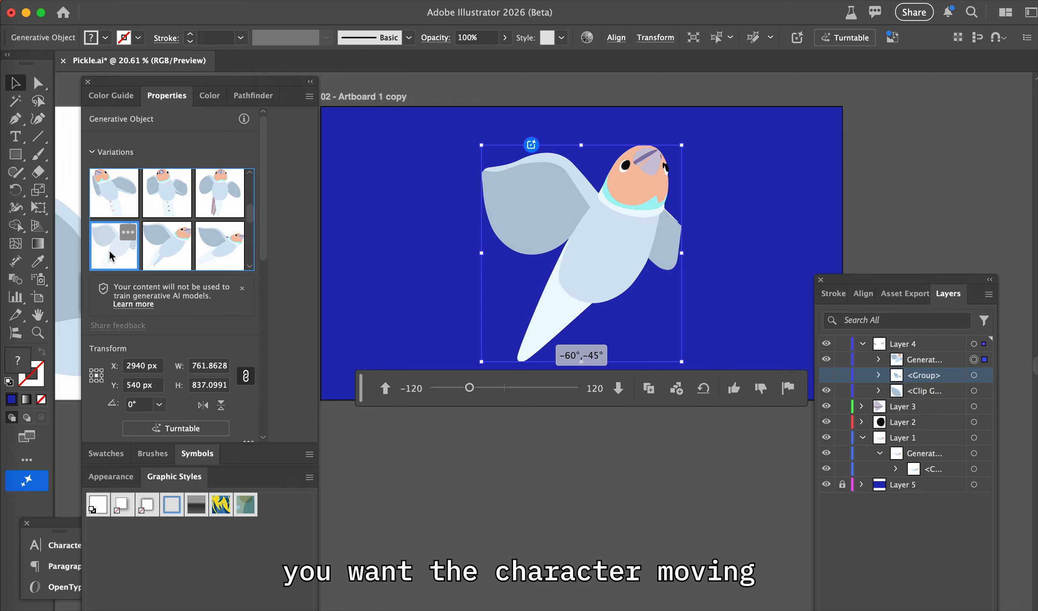
click(158, 261)
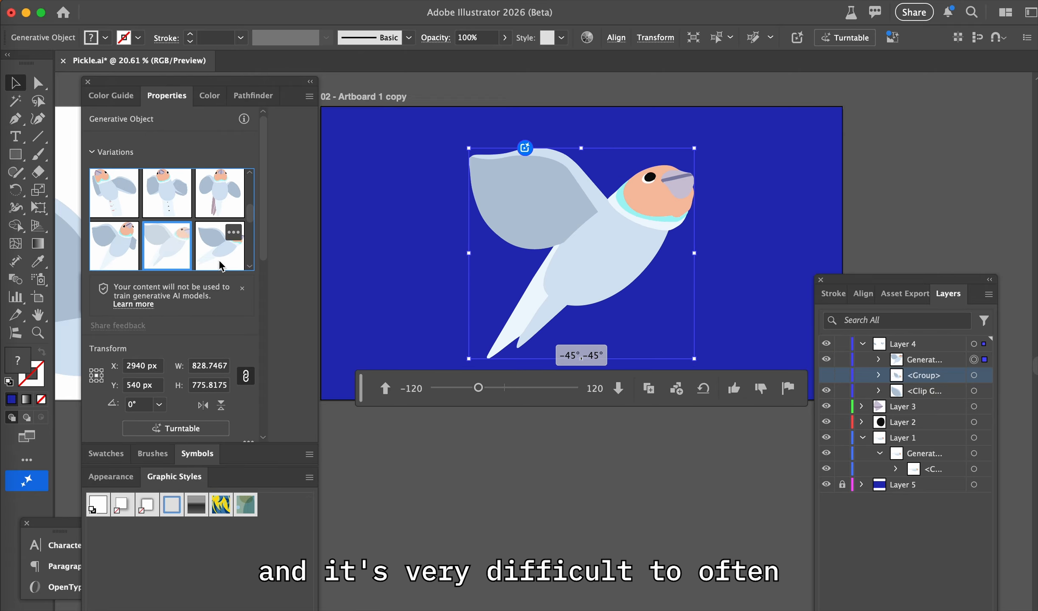
mouse_move(221, 266)
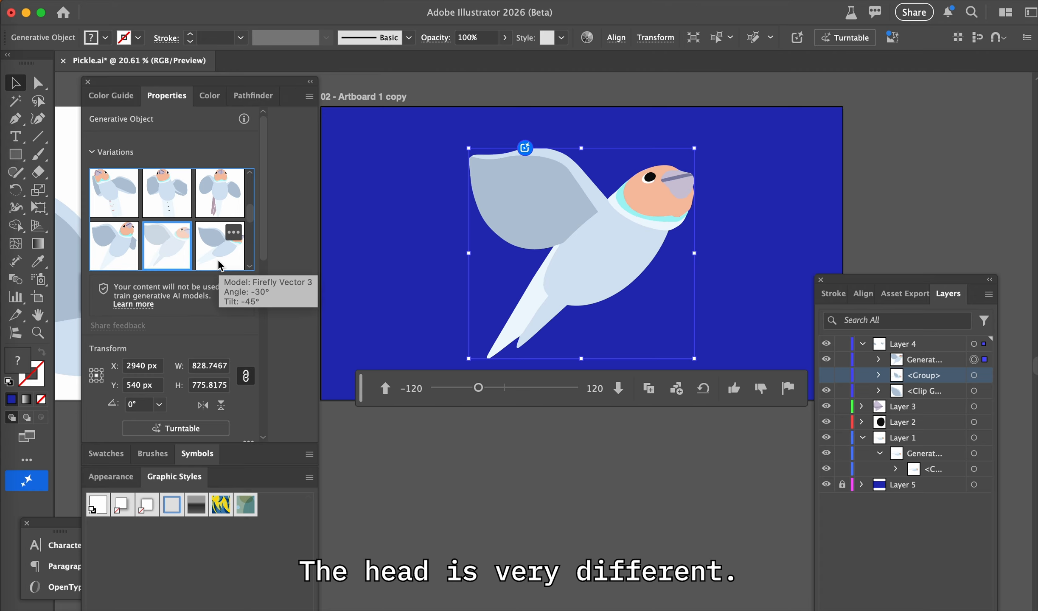
click(219, 197)
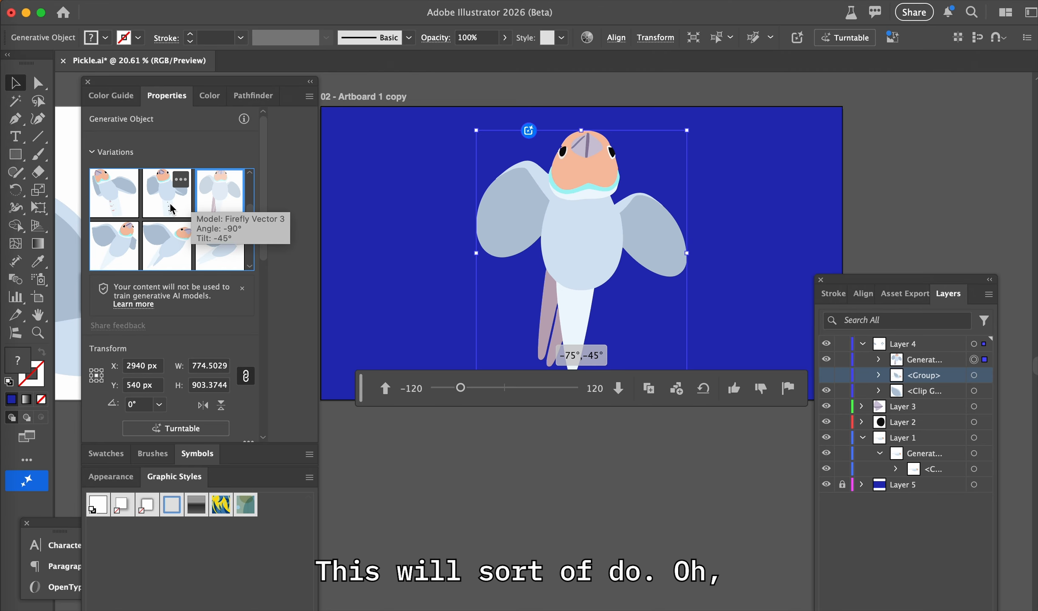
click(172, 207)
click(209, 205)
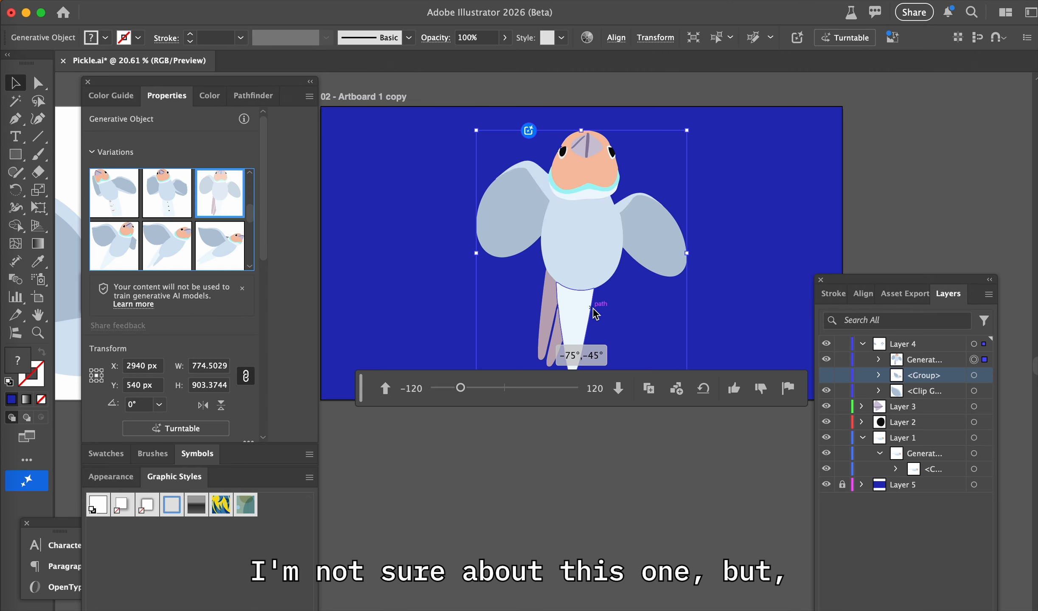
scroll(174, 231, down, 2)
click(167, 242)
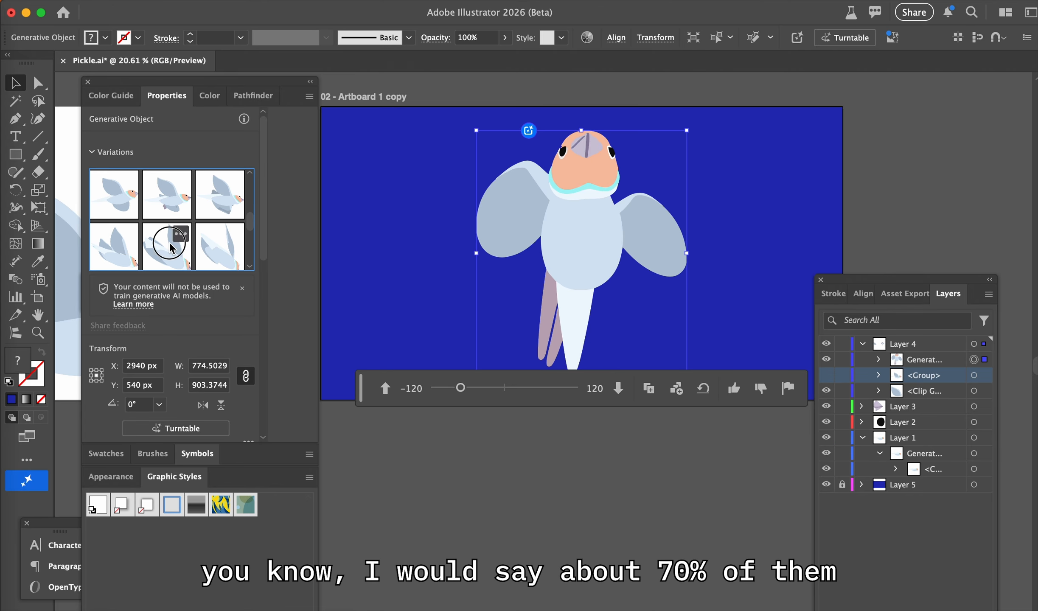
click(211, 255)
click(116, 255)
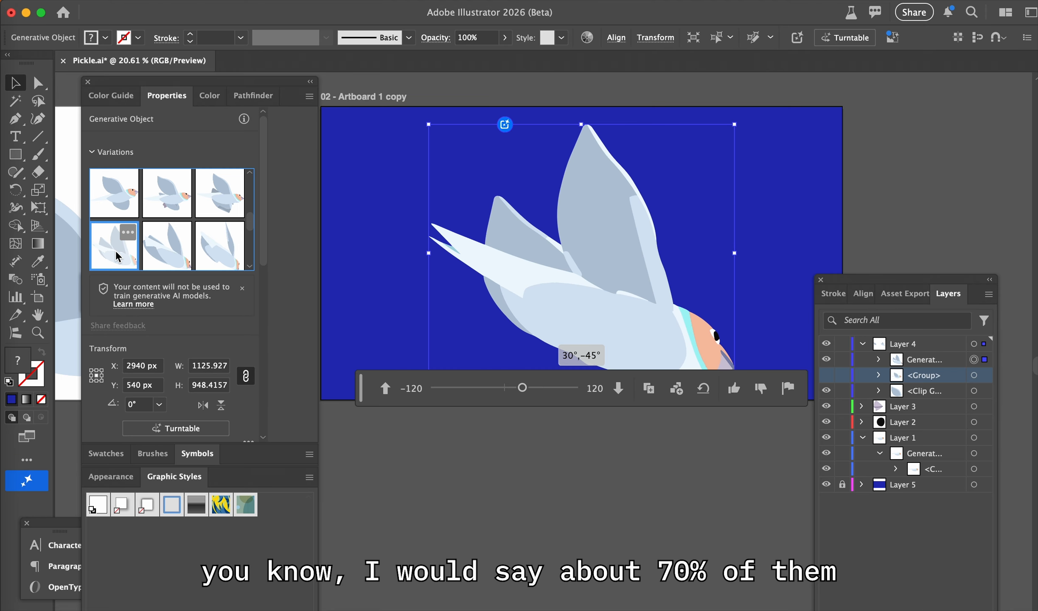
Examine the bird variations tilted 45°, including the -120°, 15°, 30°, 105° and 120° rotations, for usable wings and tail
scroll(115, 254, down, 1)
click(113, 237)
click(162, 237)
scroll(162, 238, down, 3)
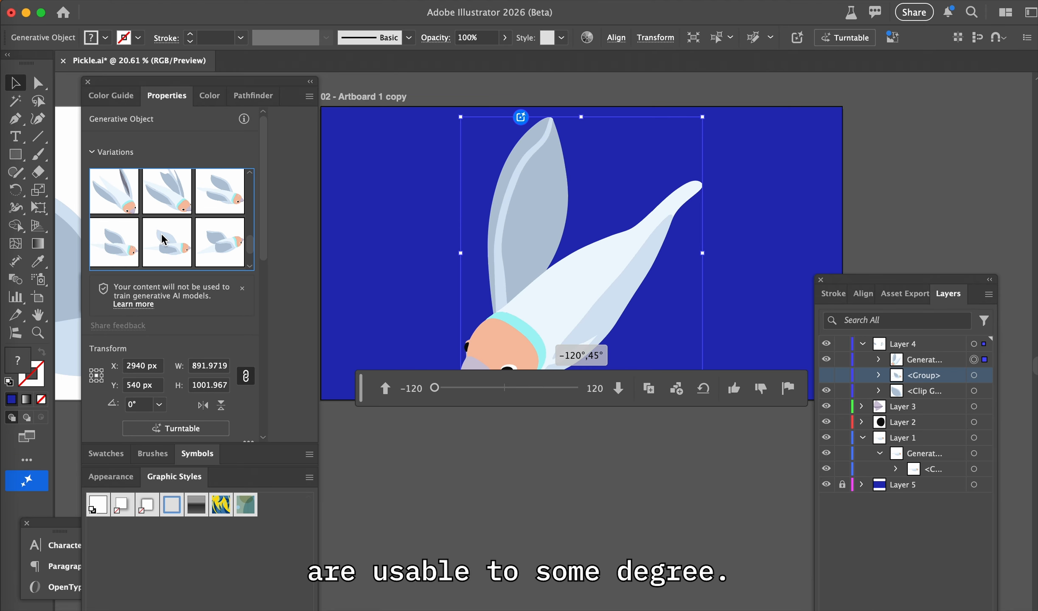
click(163, 251)
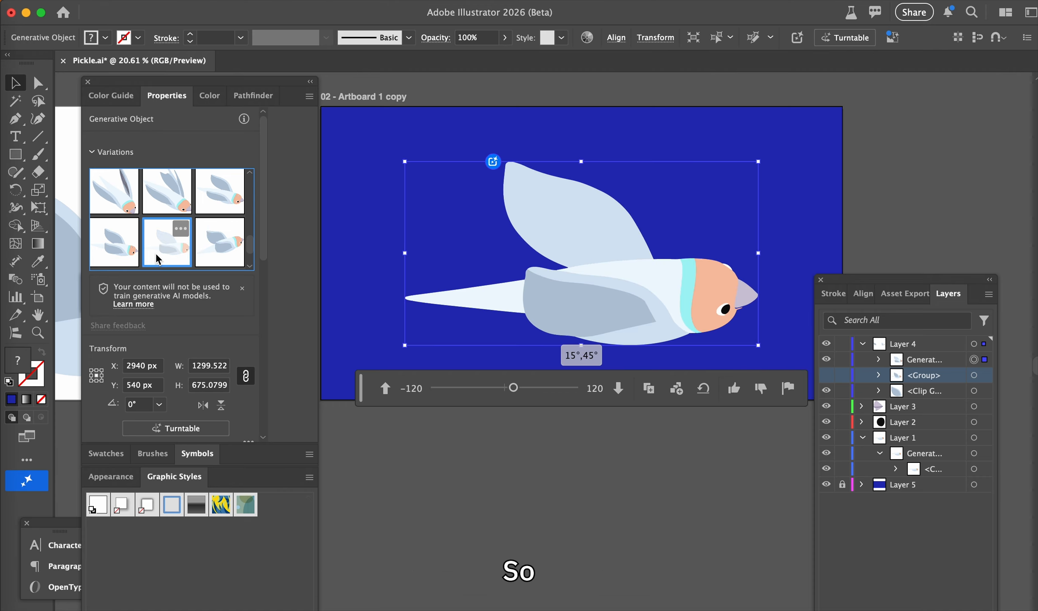
click(208, 262)
scroll(165, 252, down, 3)
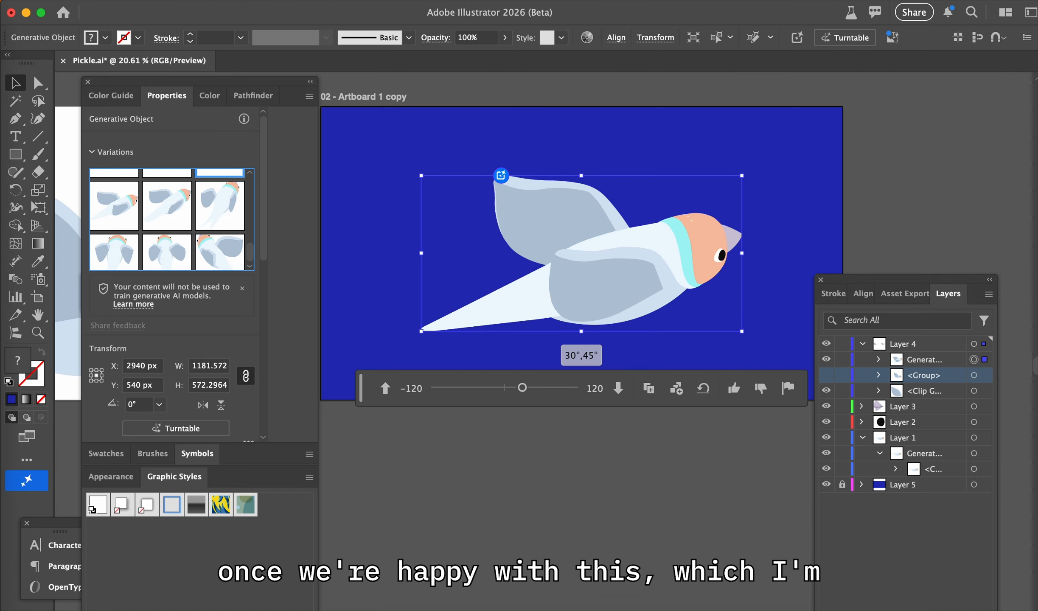
click(165, 252)
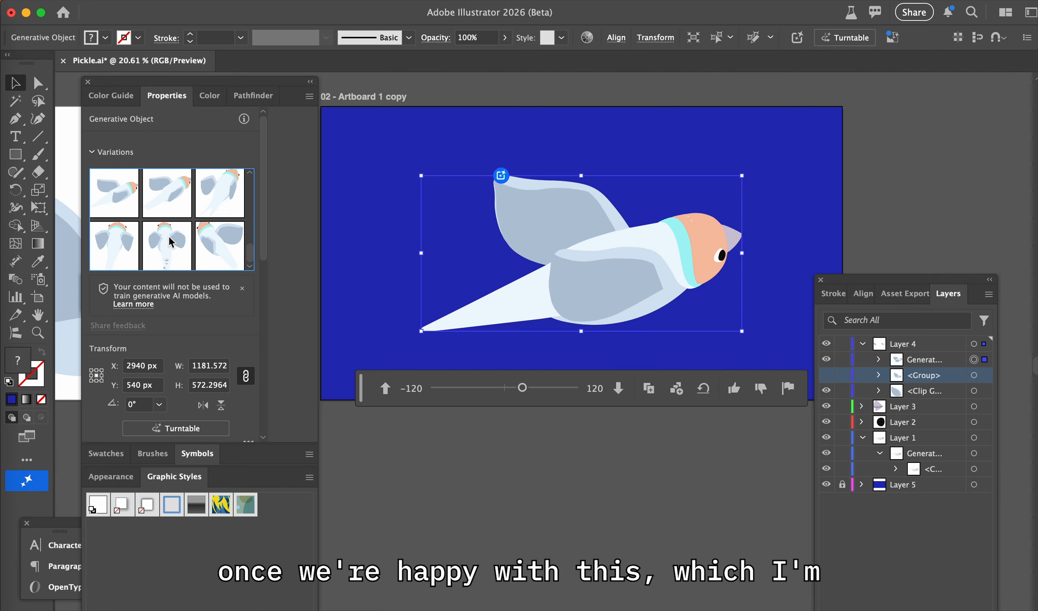
click(211, 253)
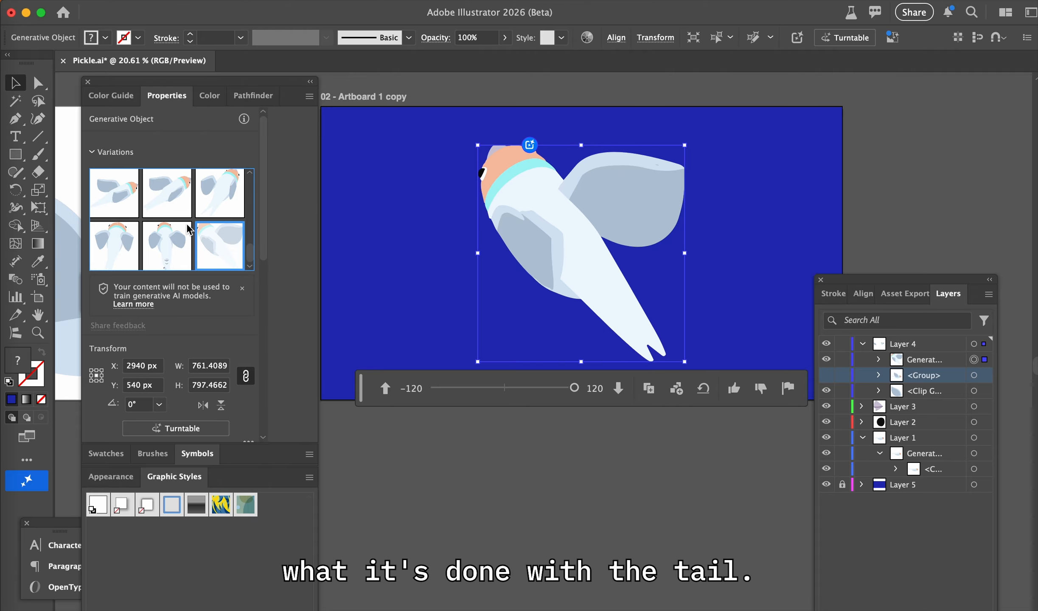
Compare the tail between the 15° and -15° rotations at 45° tilt, ending on the -15° variation
click(157, 204)
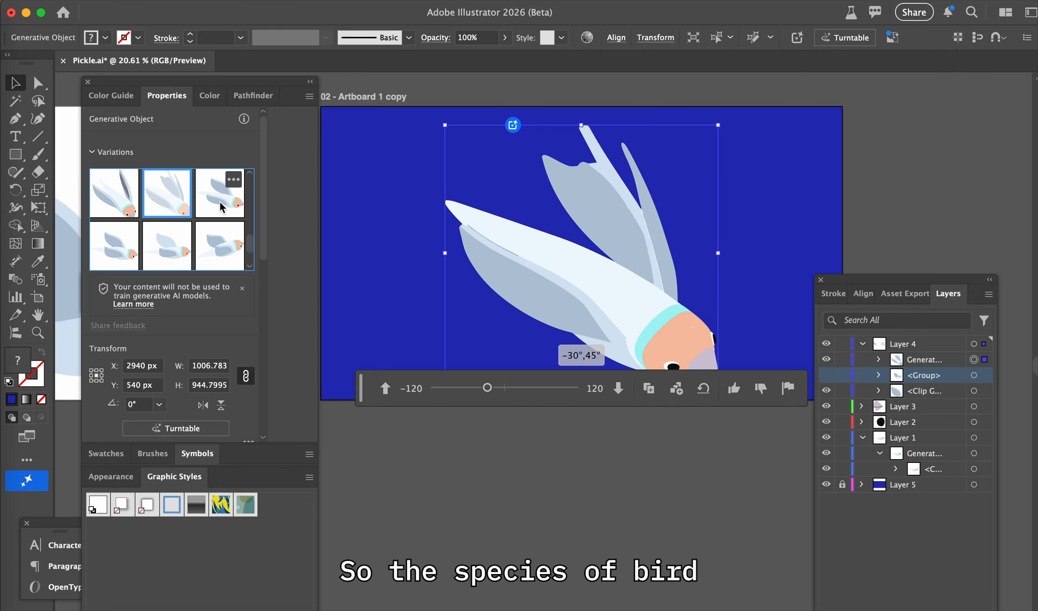
click(219, 202)
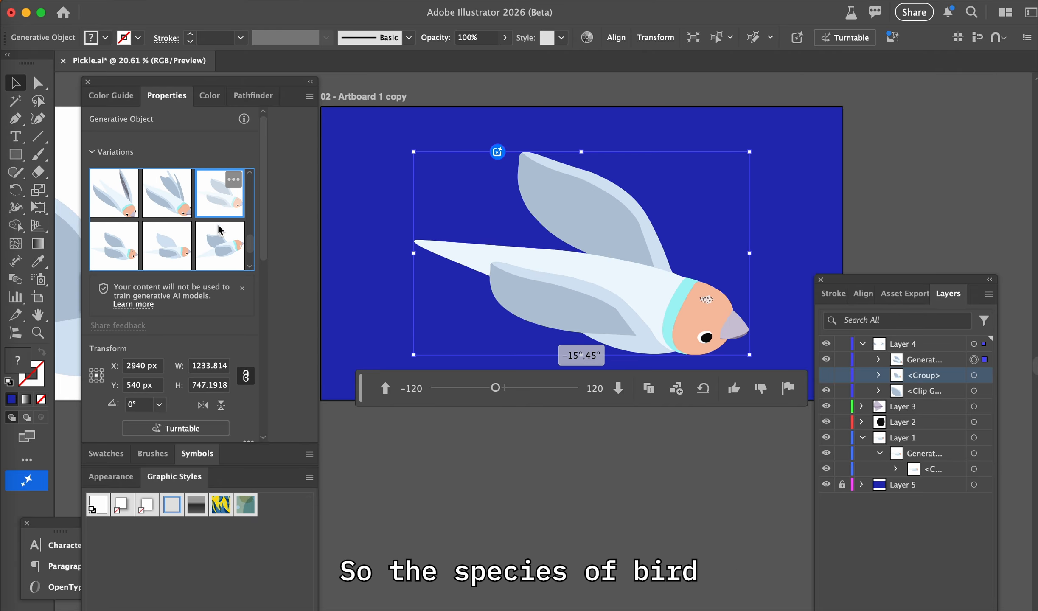
click(169, 250)
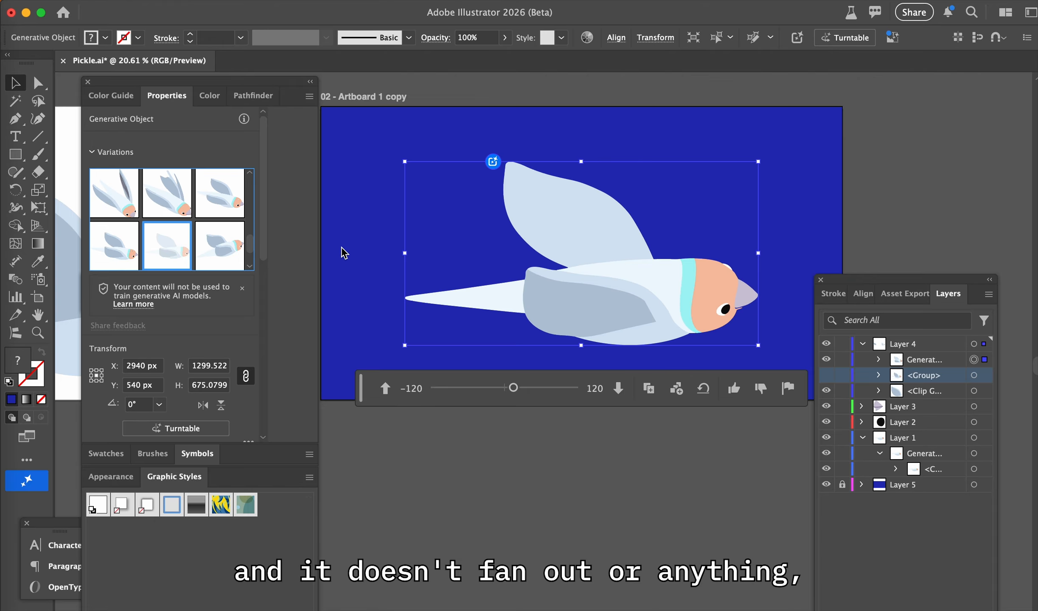
click(207, 202)
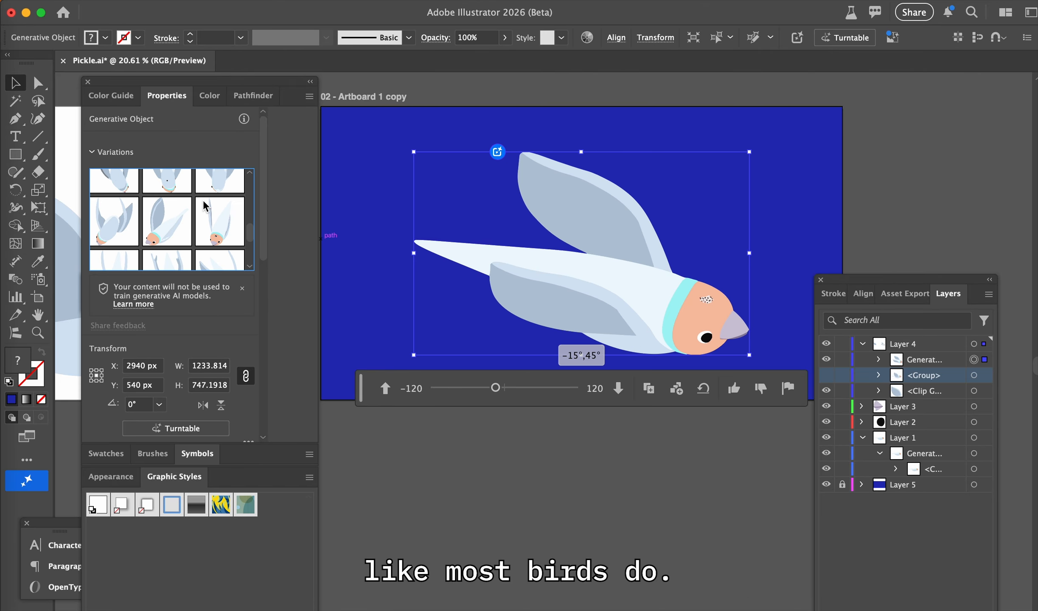
Compare the bird variations at -105° with 45° tilt and -30° with -45° tilt, ending on the untilted side view with both wings raised
click(219, 228)
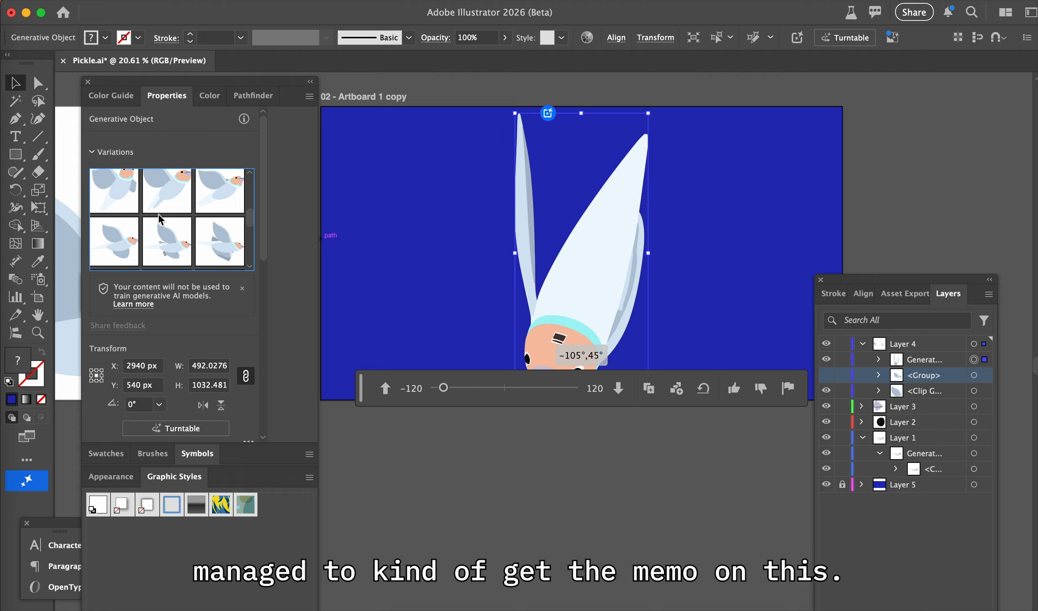
click(164, 203)
click(217, 197)
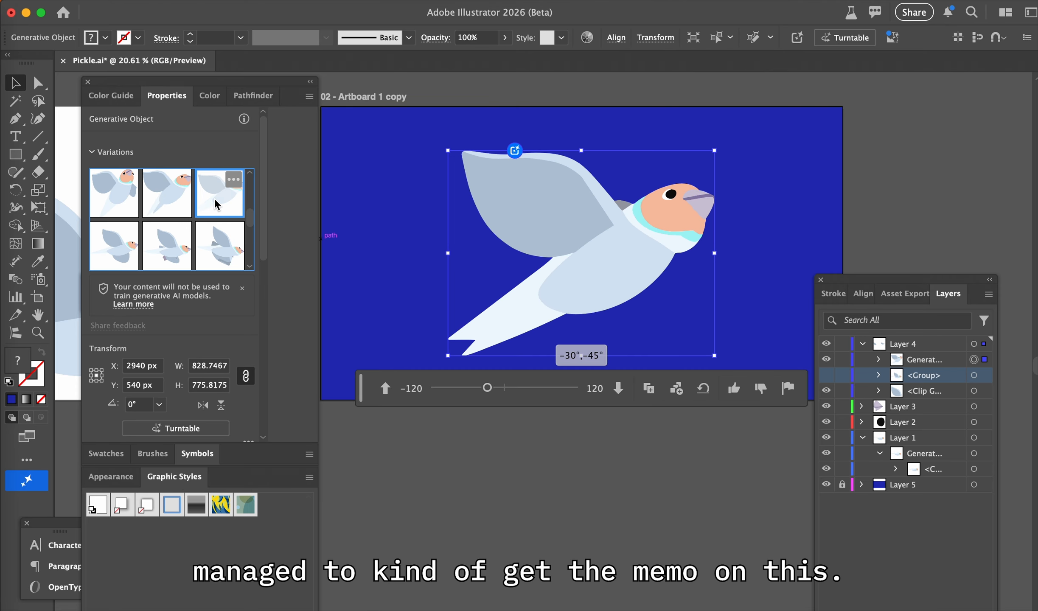
click(165, 248)
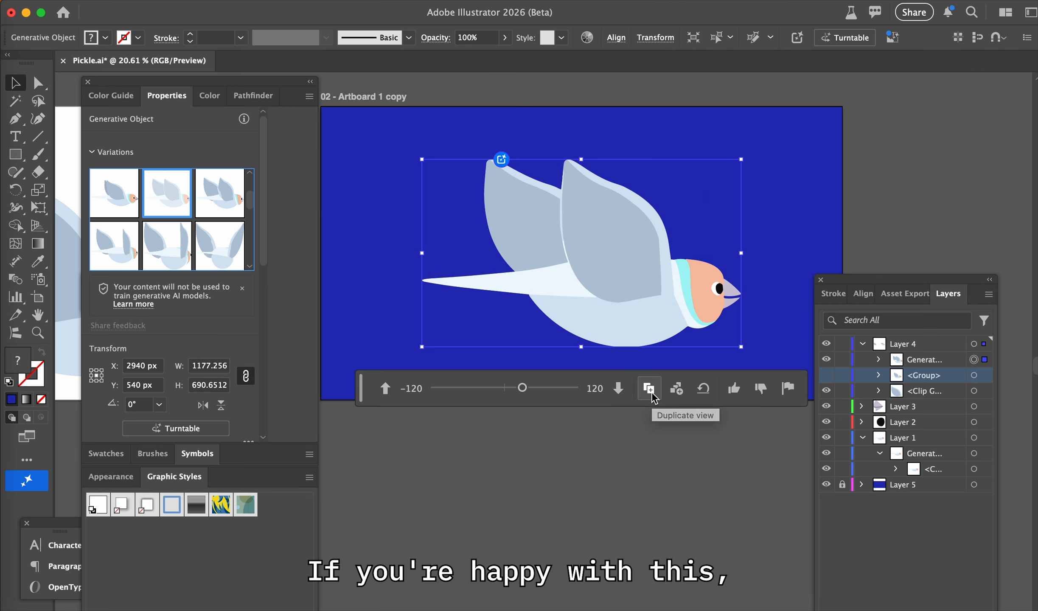
Place all generated Turntable views of the bird on the empty canvas beside the blue artboard
click(677, 397)
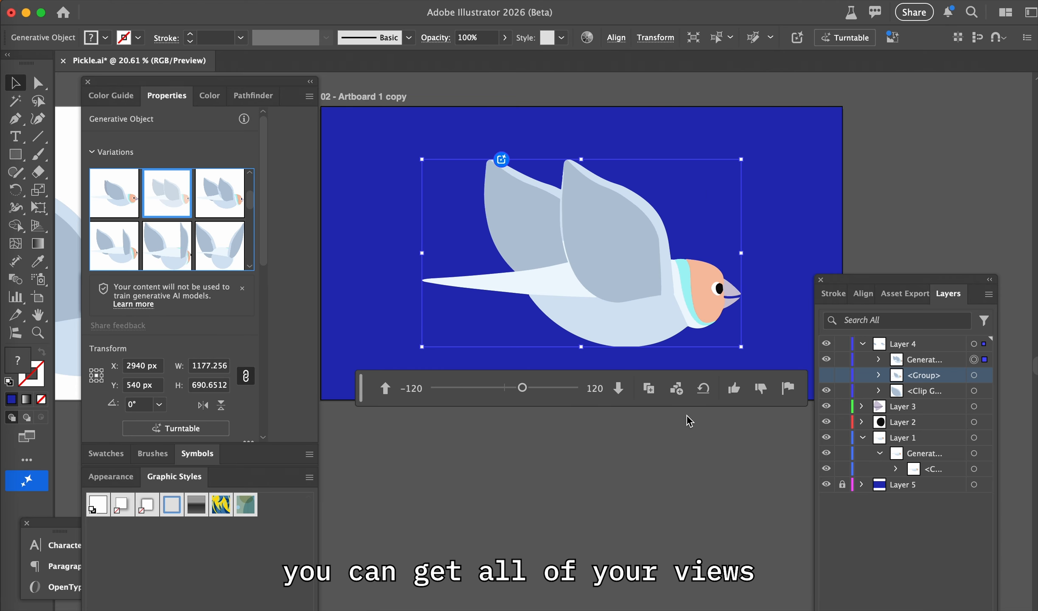
click(676, 394)
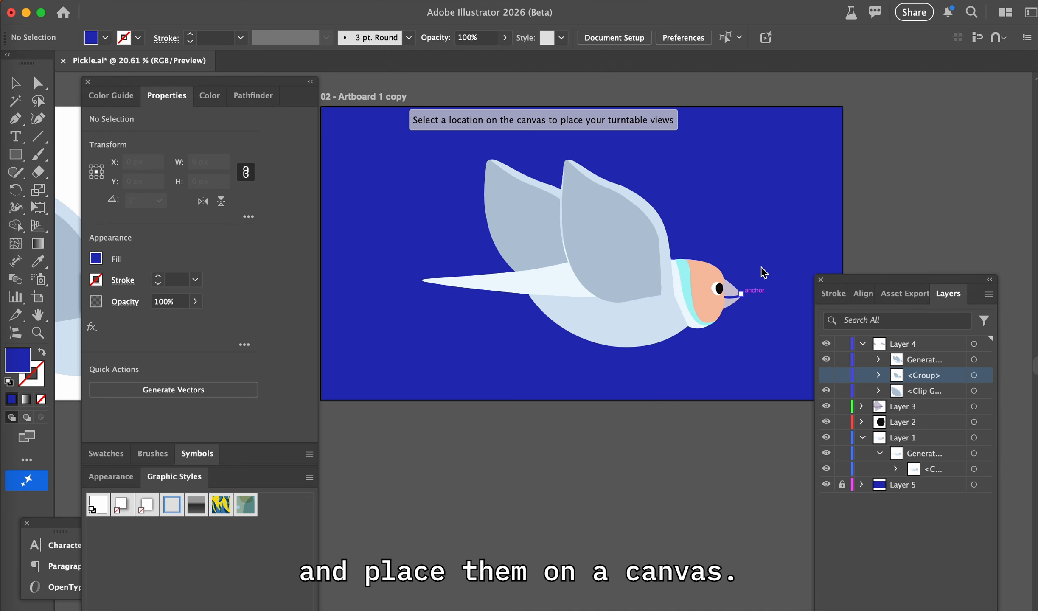
scroll(887, 210, right, 10)
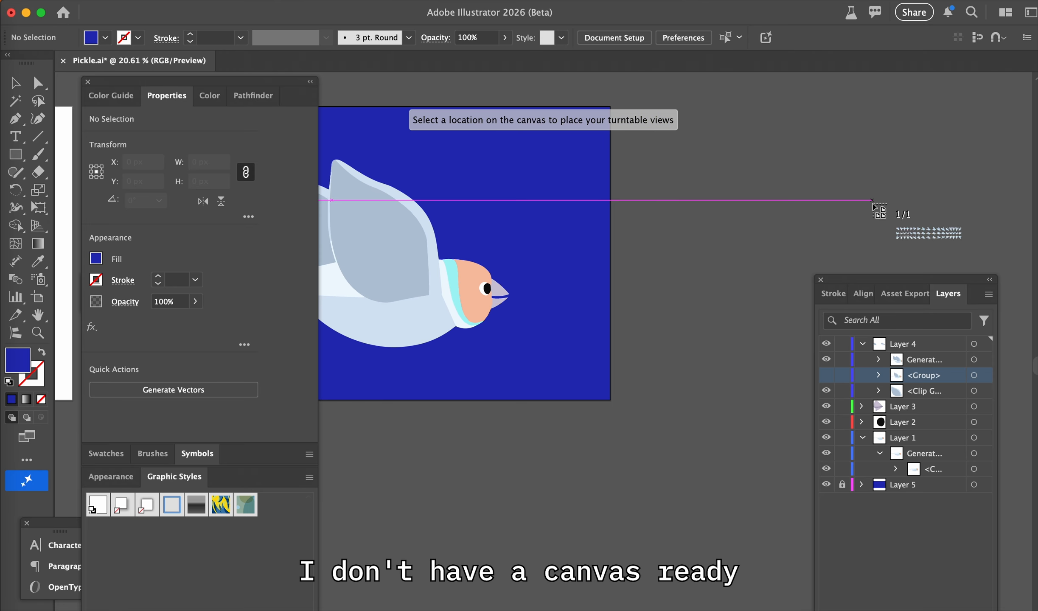
click(506, 104)
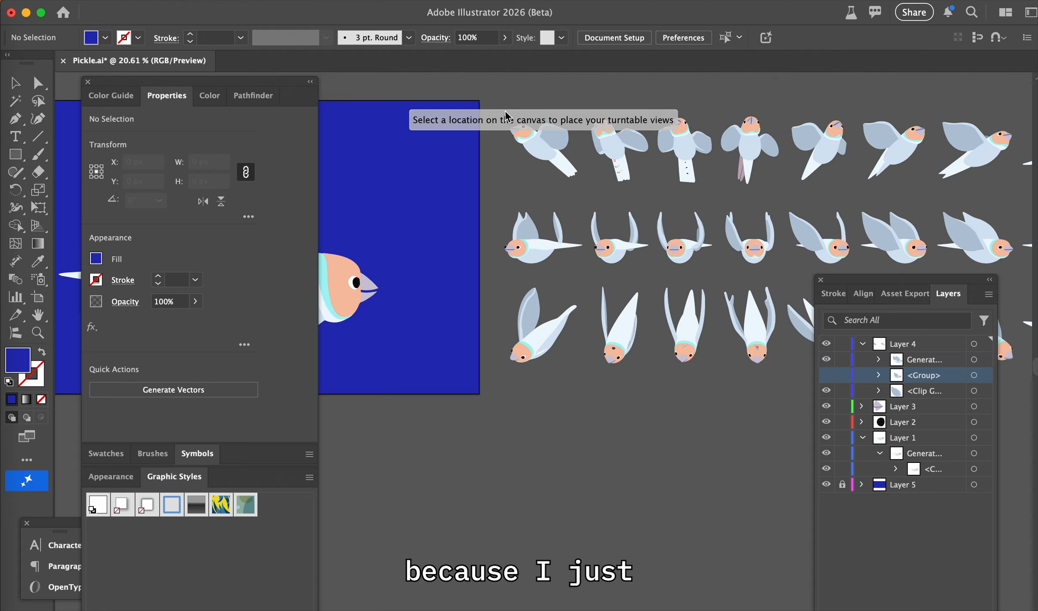
Look over the three rows of placed bird views, from the front-facing angles to the rear-facing ones and back
scroll(628, 254, right, 2)
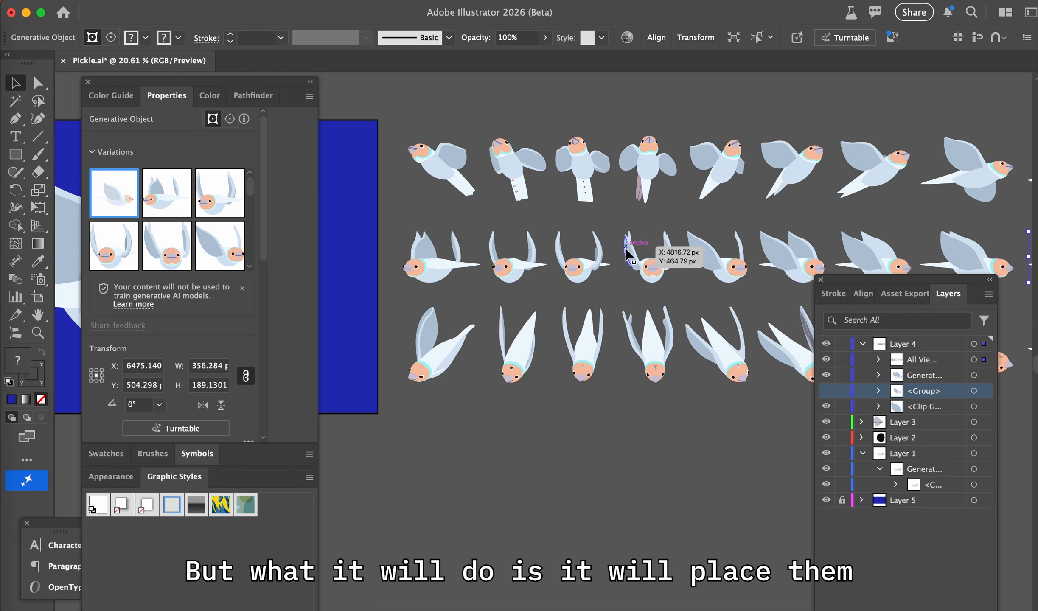
scroll(627, 254, down, 3)
scroll(628, 254, right, 15)
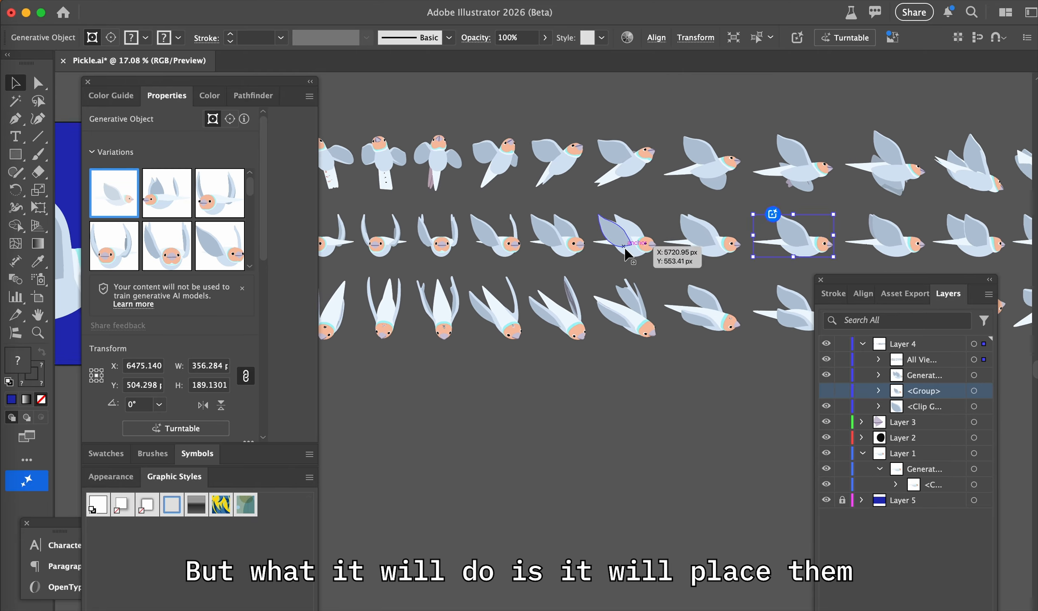
scroll(626, 254, right, 5)
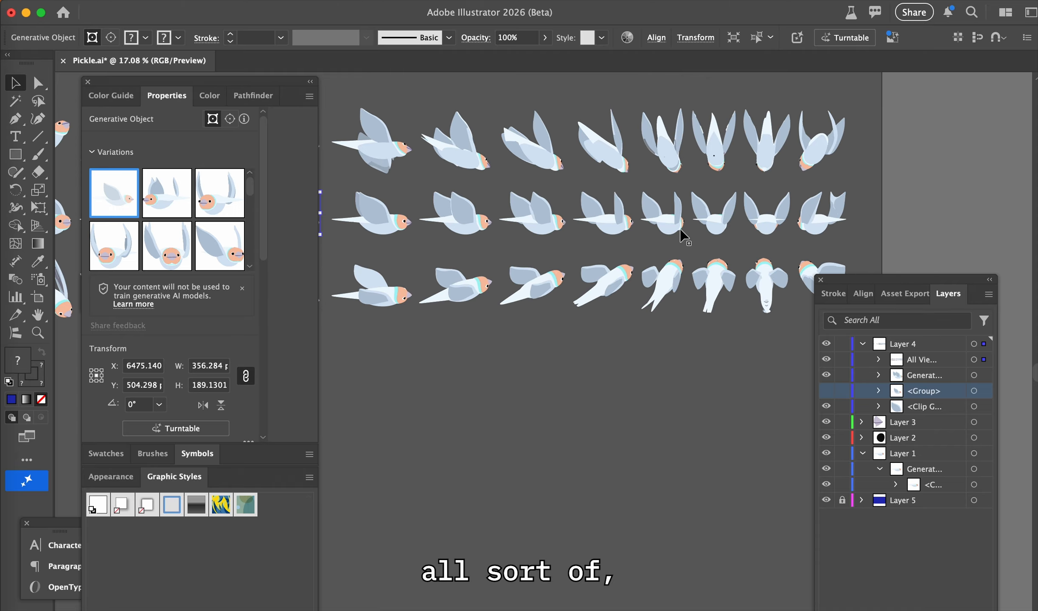
scroll(489, 244, left, 12)
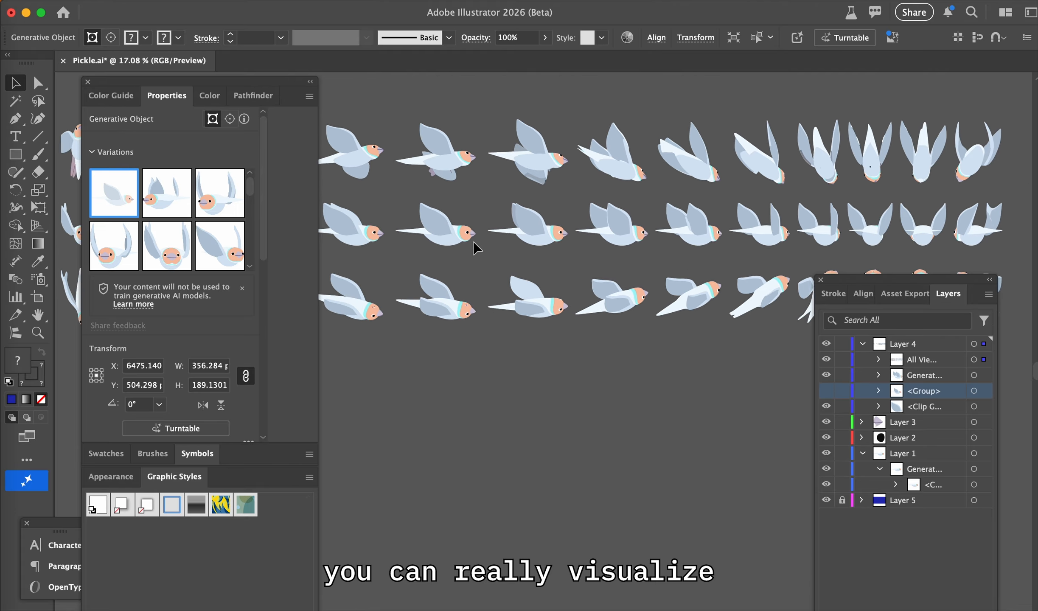
scroll(476, 248, left, 9)
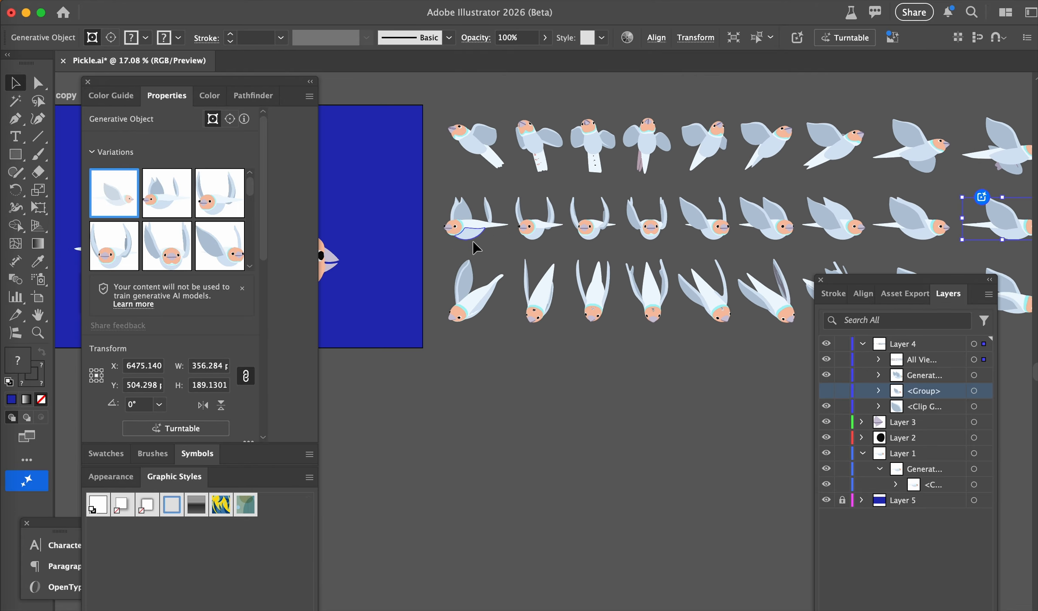
Examine the front-facing views up close, checking the heads in the lower row and the tails in the upper row
scroll(666, 313, up, 5)
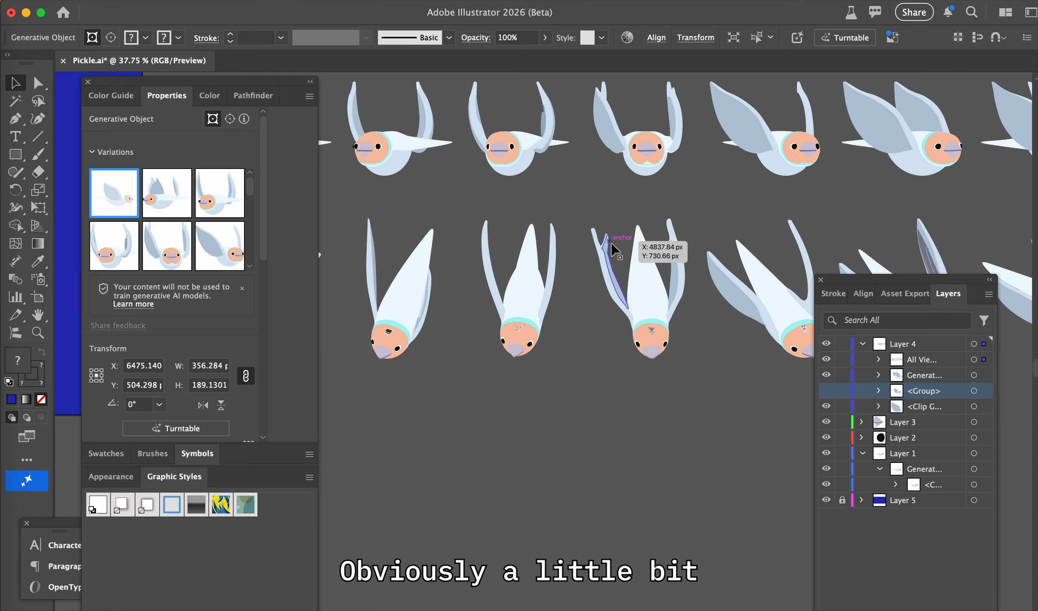
click(391, 338)
click(512, 424)
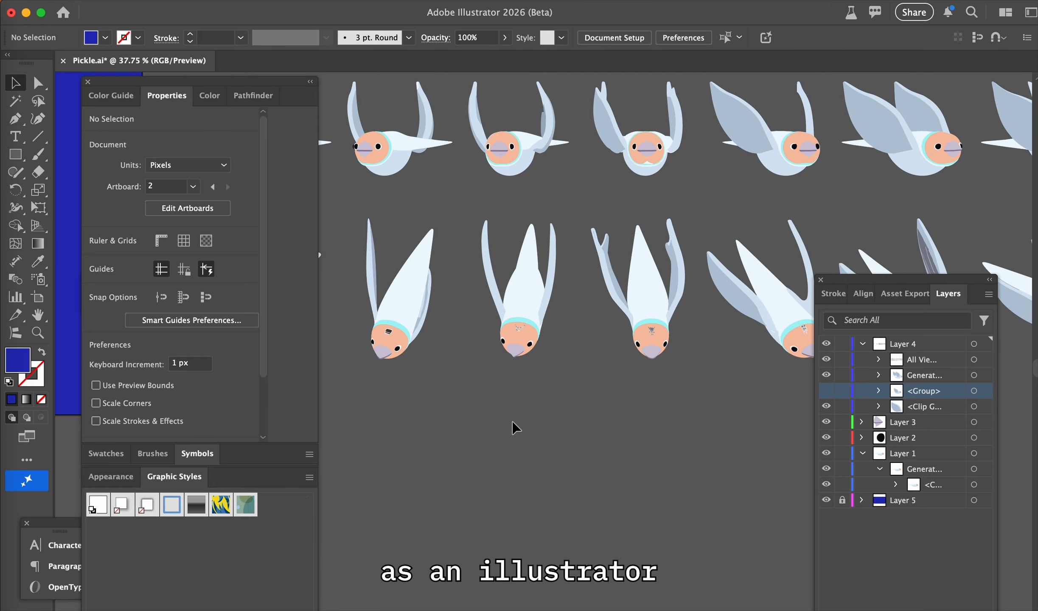
scroll(596, 193, up, 5)
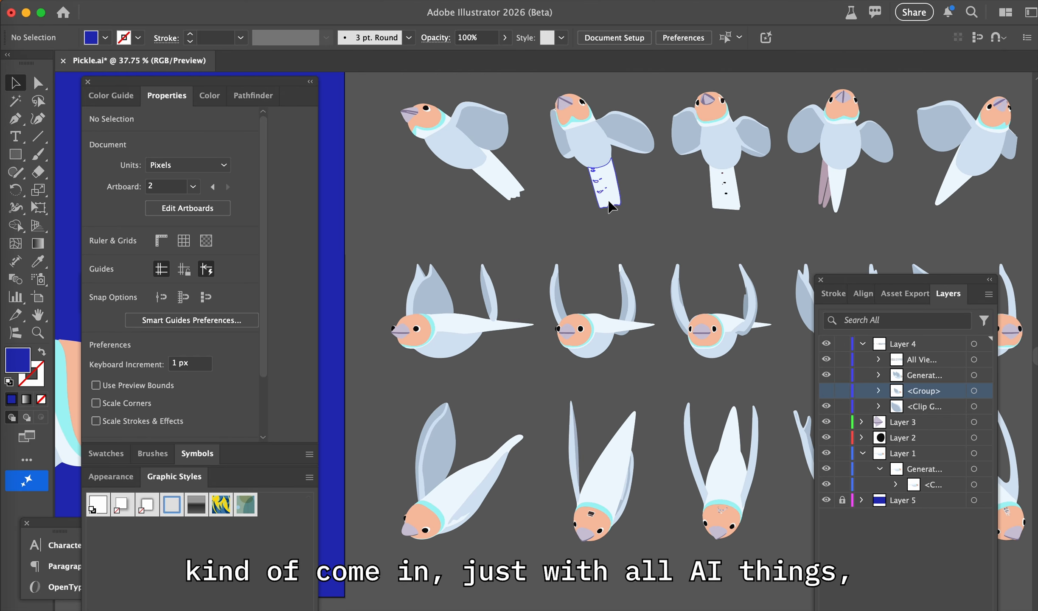
click(726, 197)
click(357, 188)
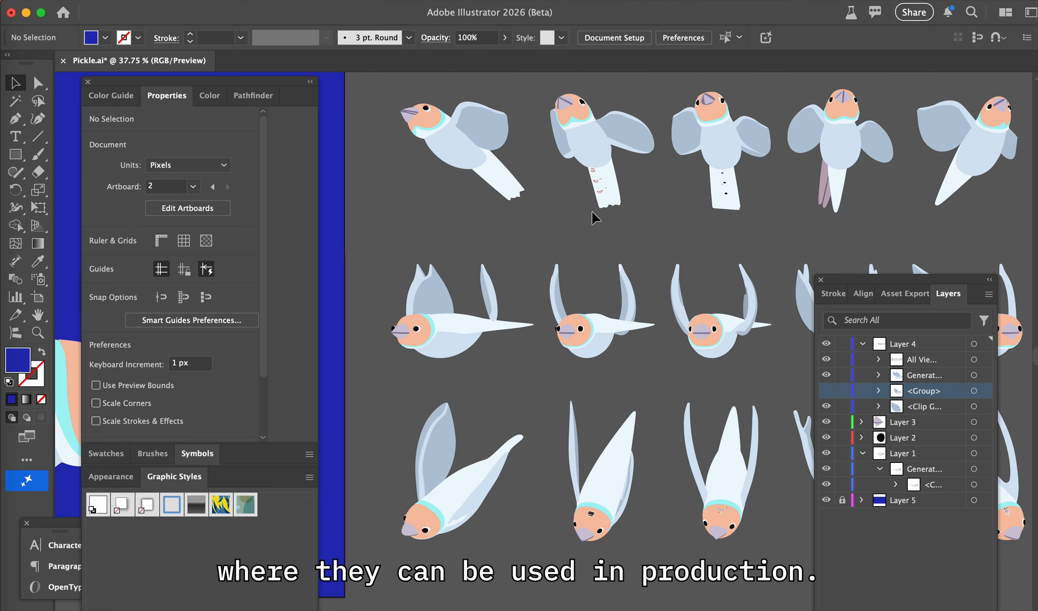
Examine the placed views through to the rear-facing birds, checking the wings and tails in the lower row
scroll(675, 340, right, 3)
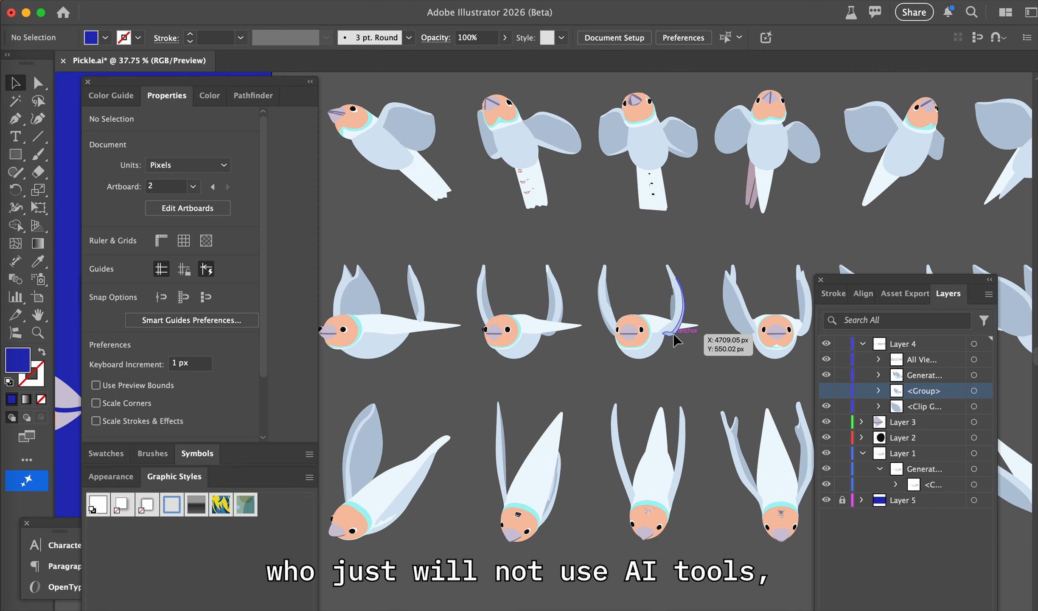
scroll(675, 339, right, 10)
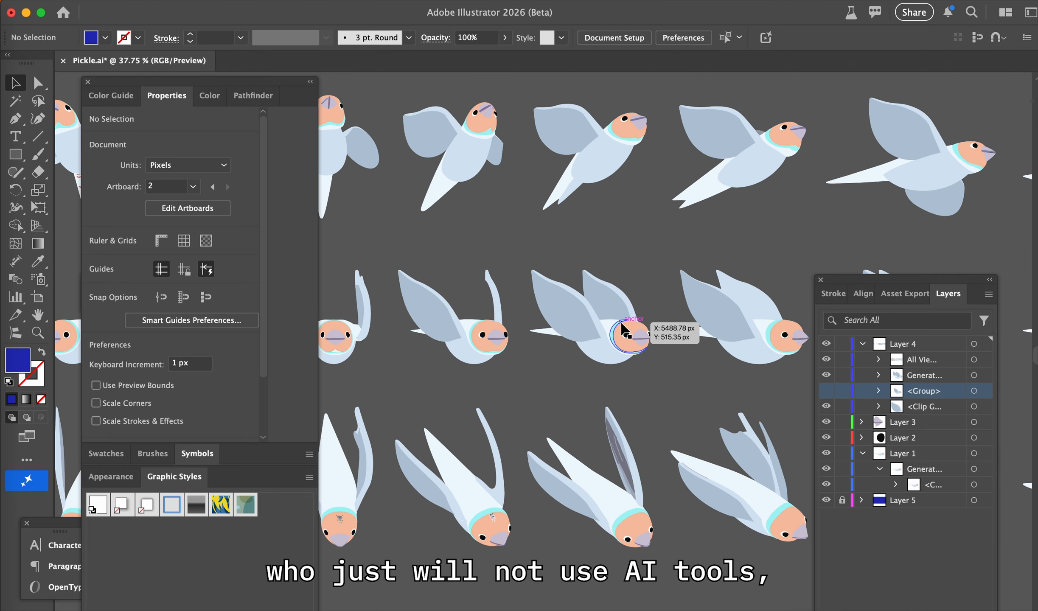
scroll(621, 324, right, 15)
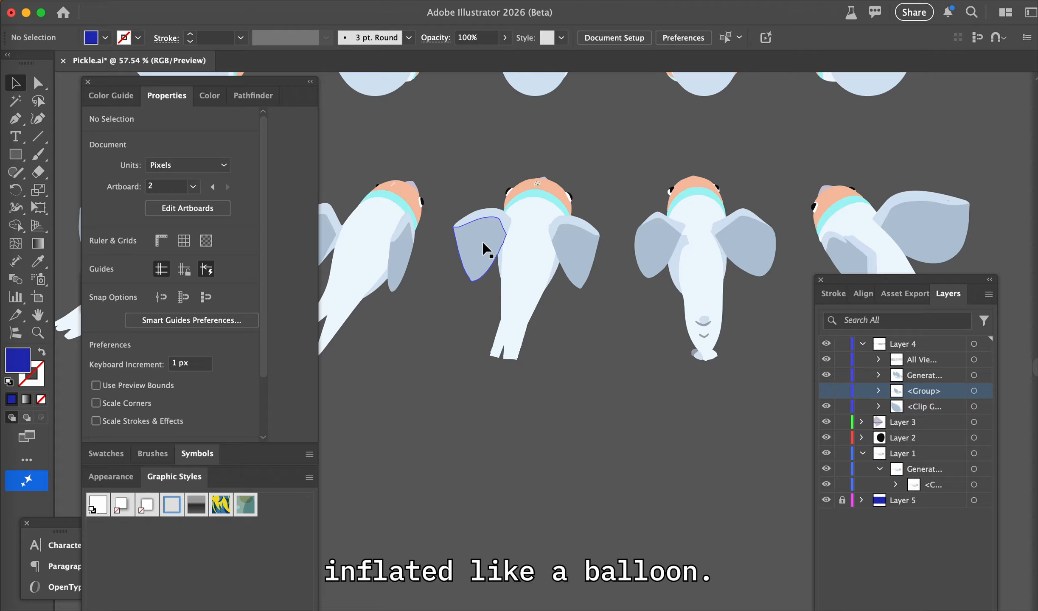
scroll(702, 310, up, 5)
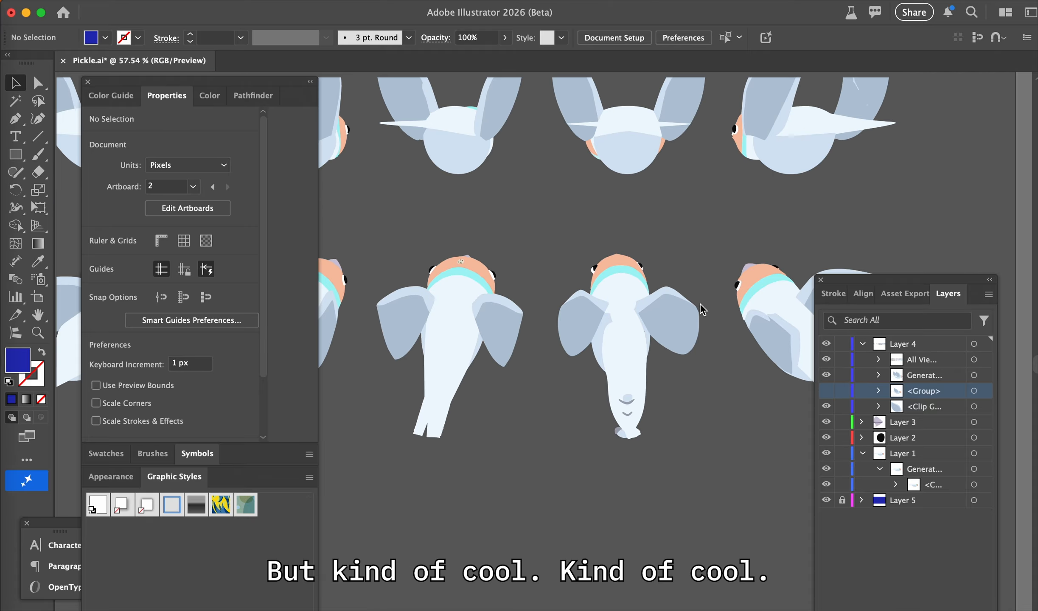
Review the side-facing views across all three rows as possible animation frames
scroll(701, 309, up, 10)
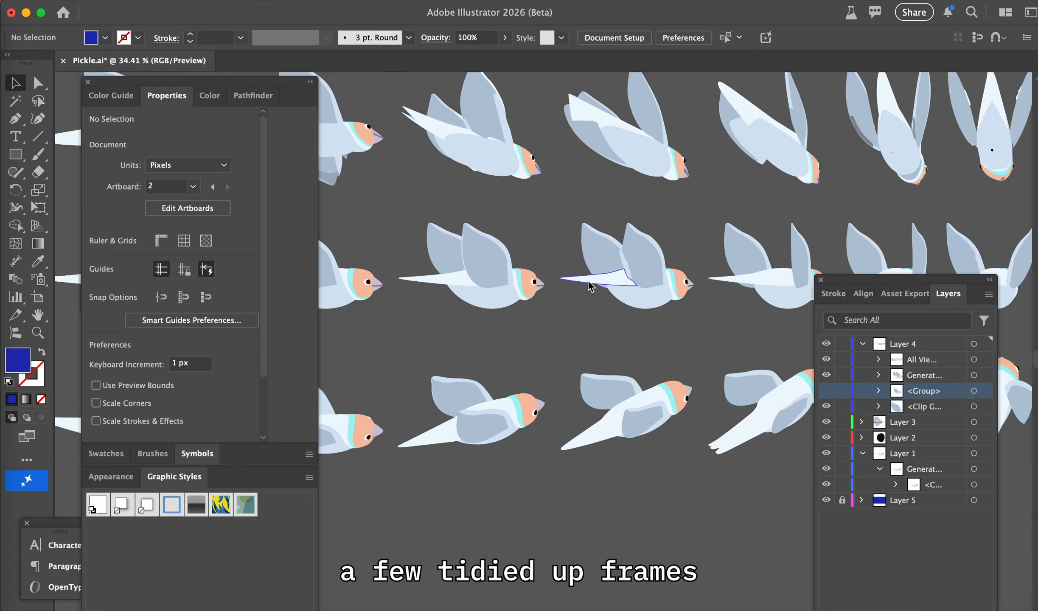
scroll(570, 303, down, 2)
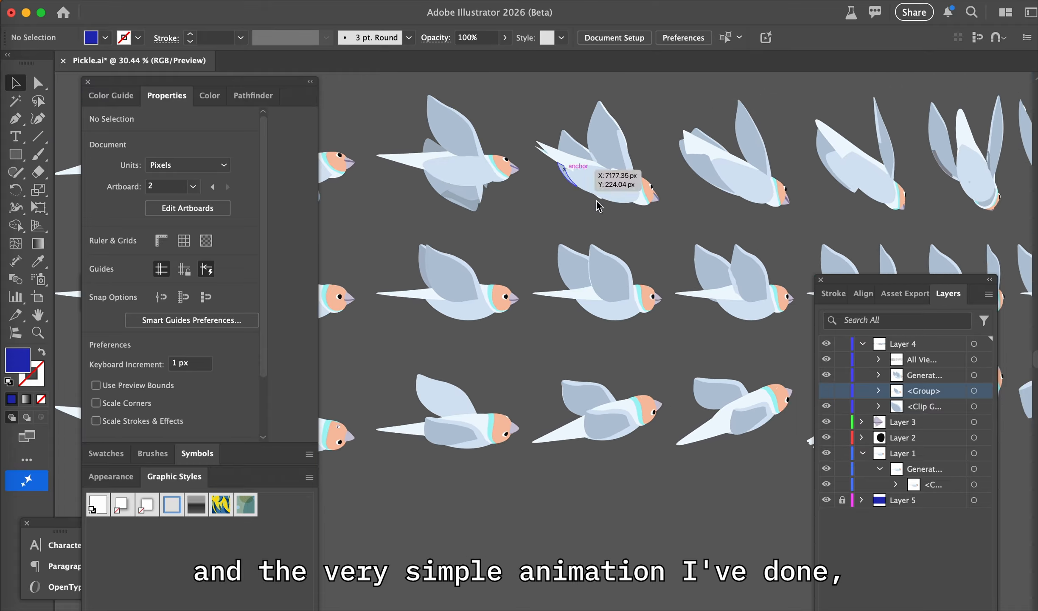
scroll(605, 209, down, 3)
scroll(608, 212, left, 12)
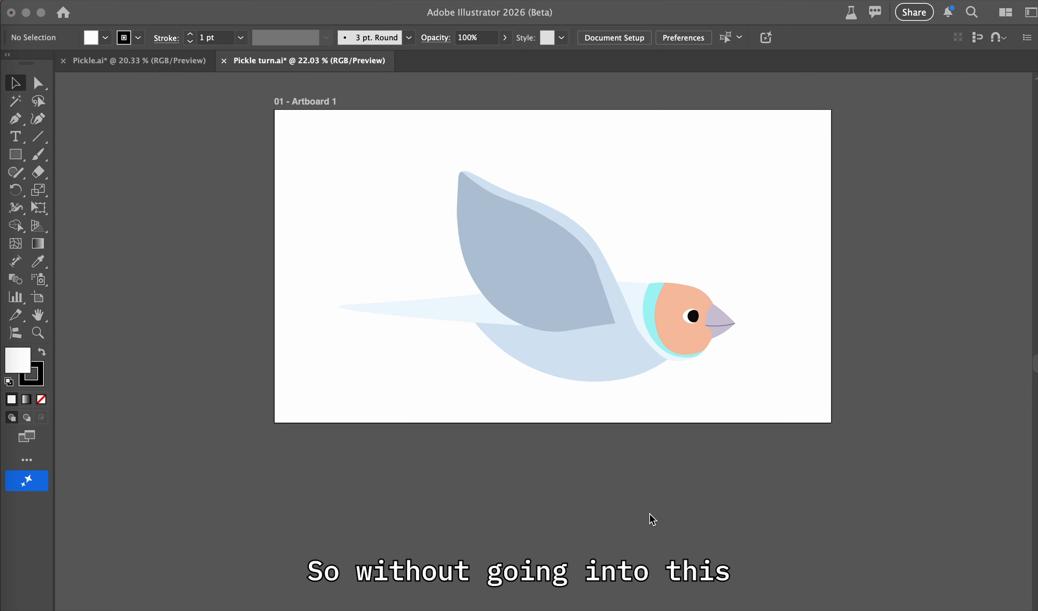
Switch to the Pickle turn.ai document and select the side-view bird on Layer 1 to inspect its generative object bounding box
click(650, 514)
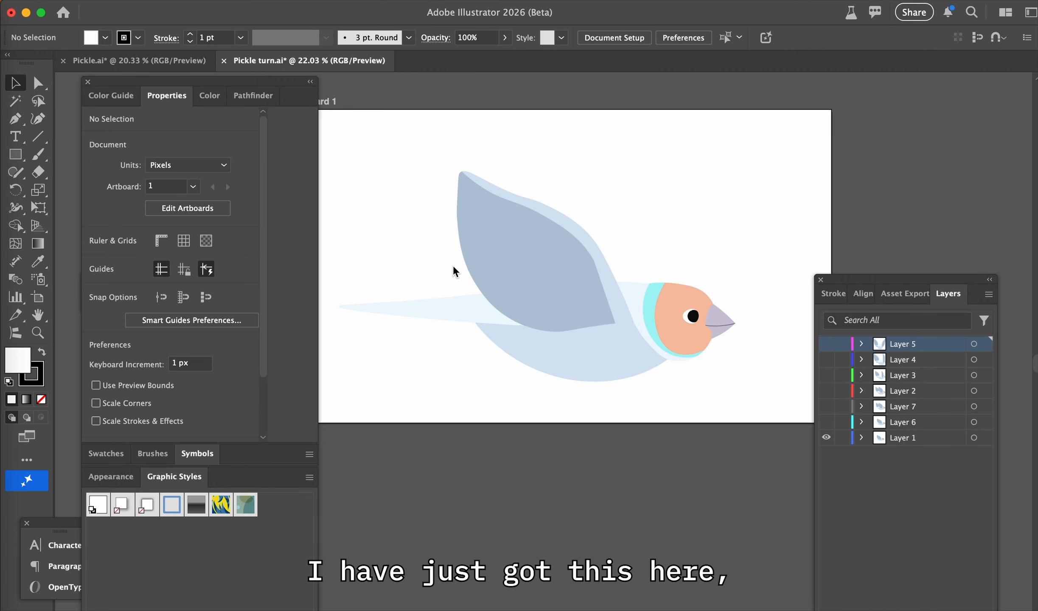
click(466, 242)
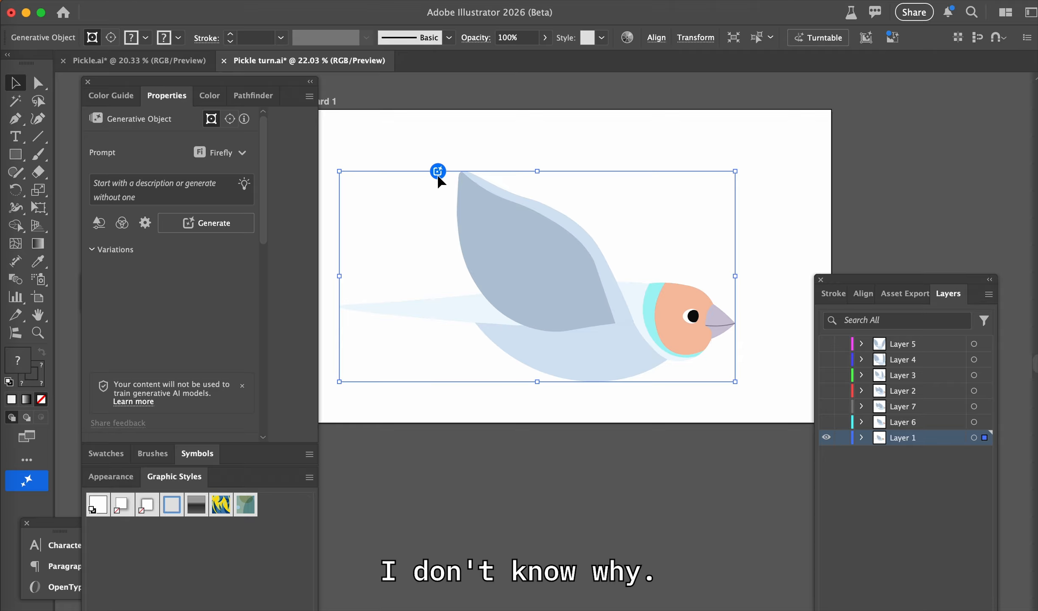
scroll(438, 174, up, 3)
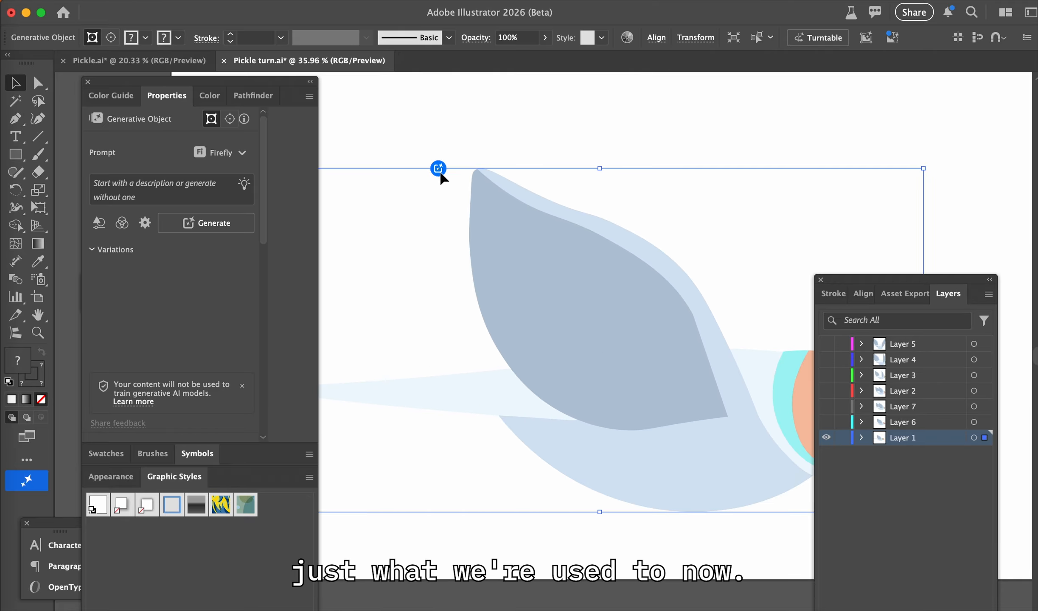
scroll(574, 289, down, 2)
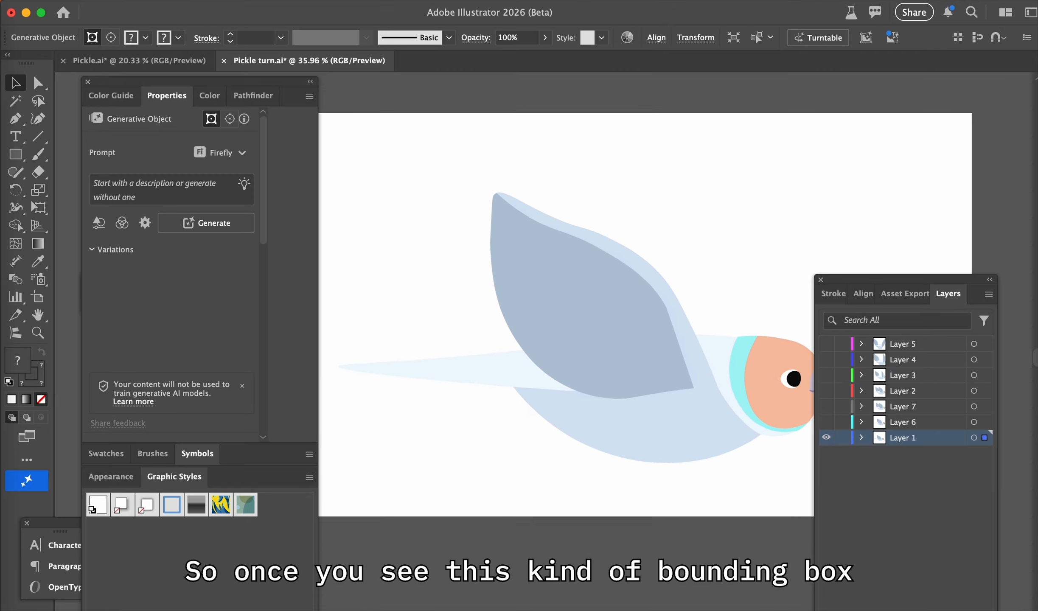
scroll(556, 283, down, 1)
scroll(556, 283, right, 1)
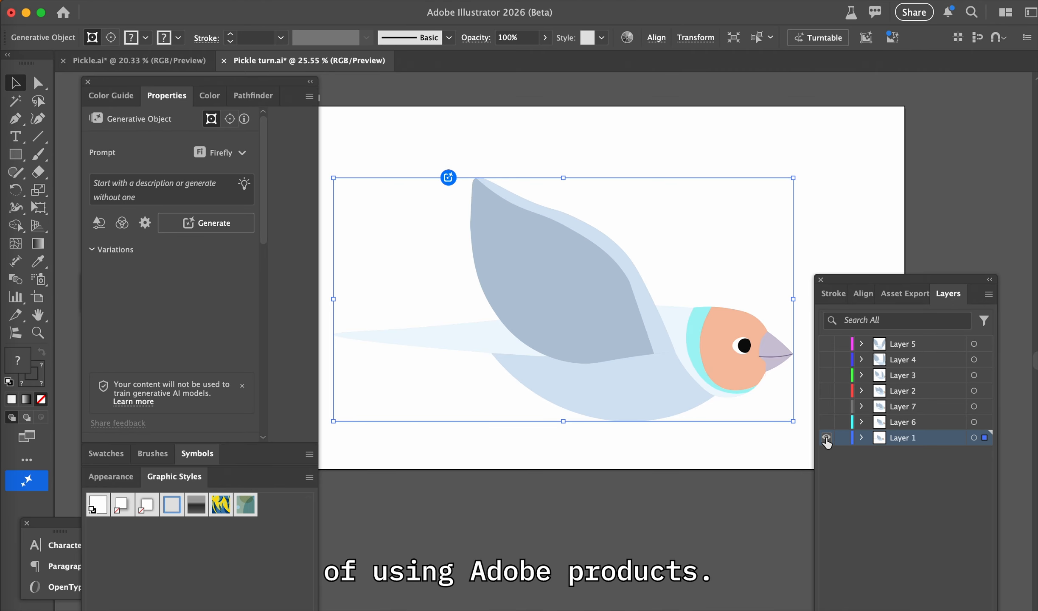
Show the turning frames one at a time, from Layer 1 through Layers 6, 7 and 2, to check how the bird rotates
click(826, 438)
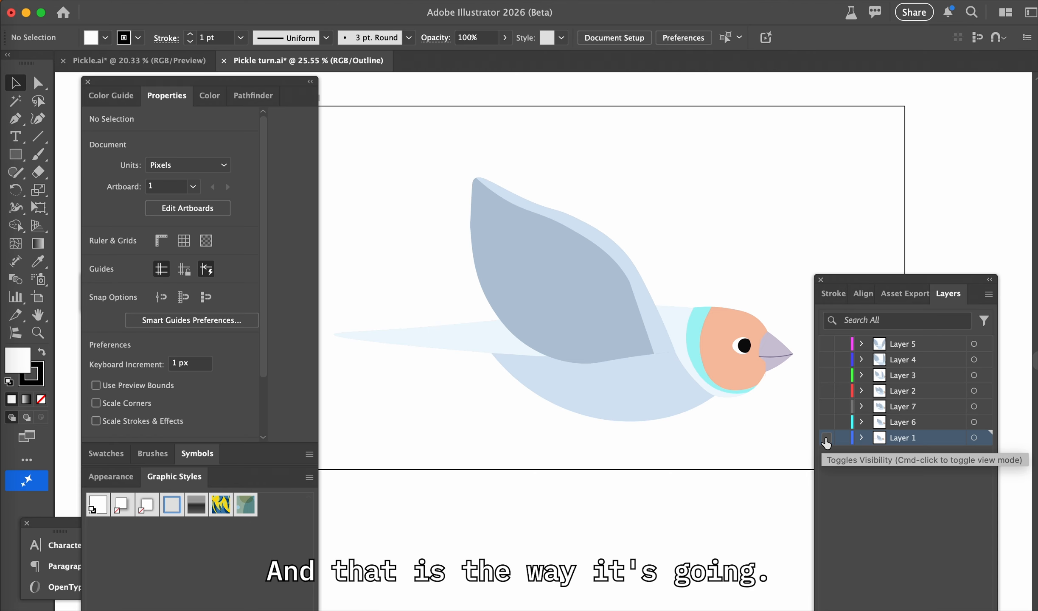
click(827, 439)
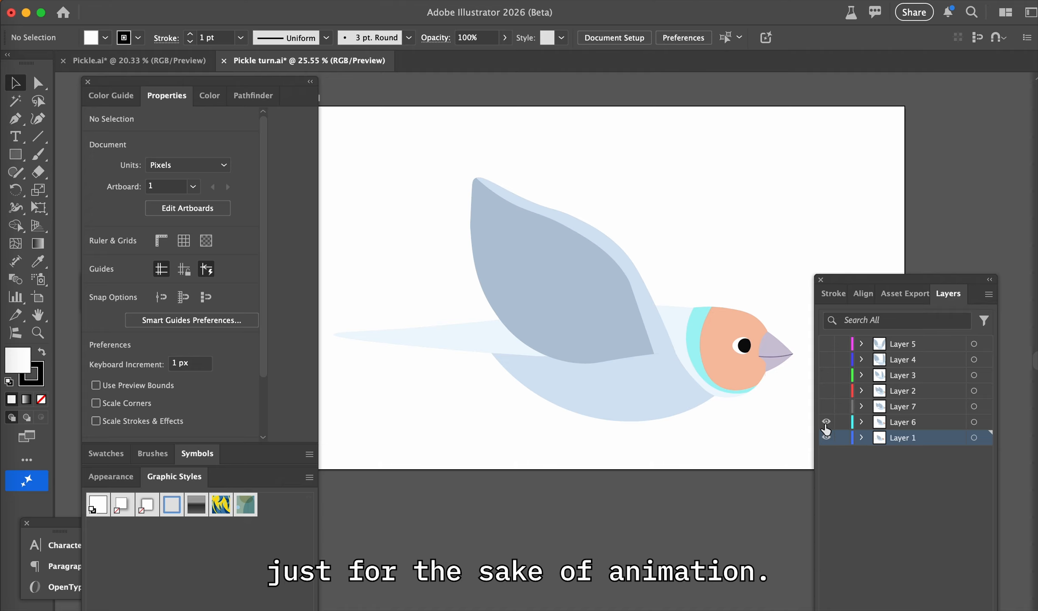
click(826, 422)
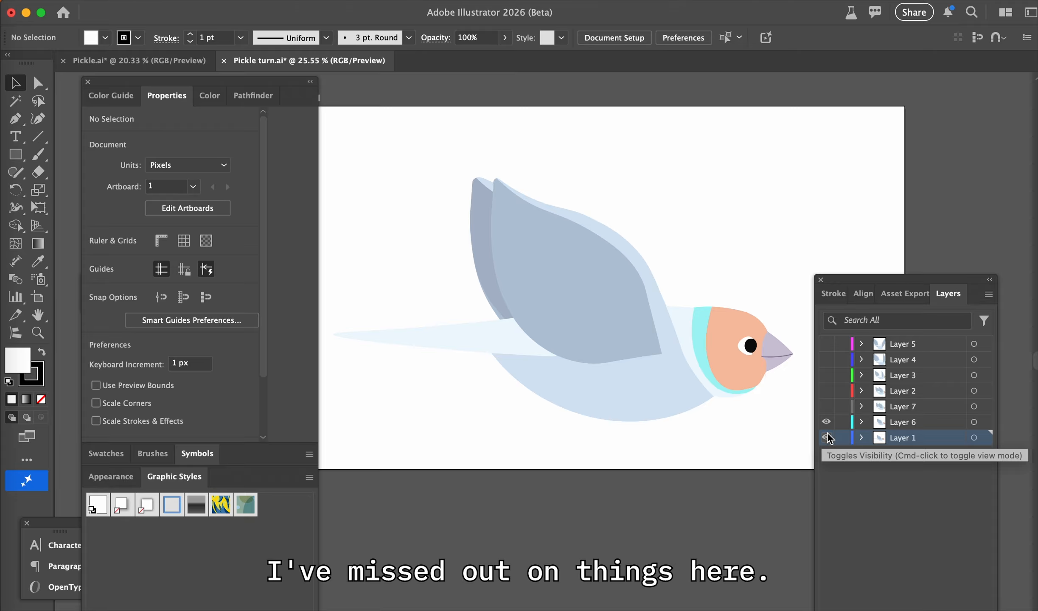
click(826, 438)
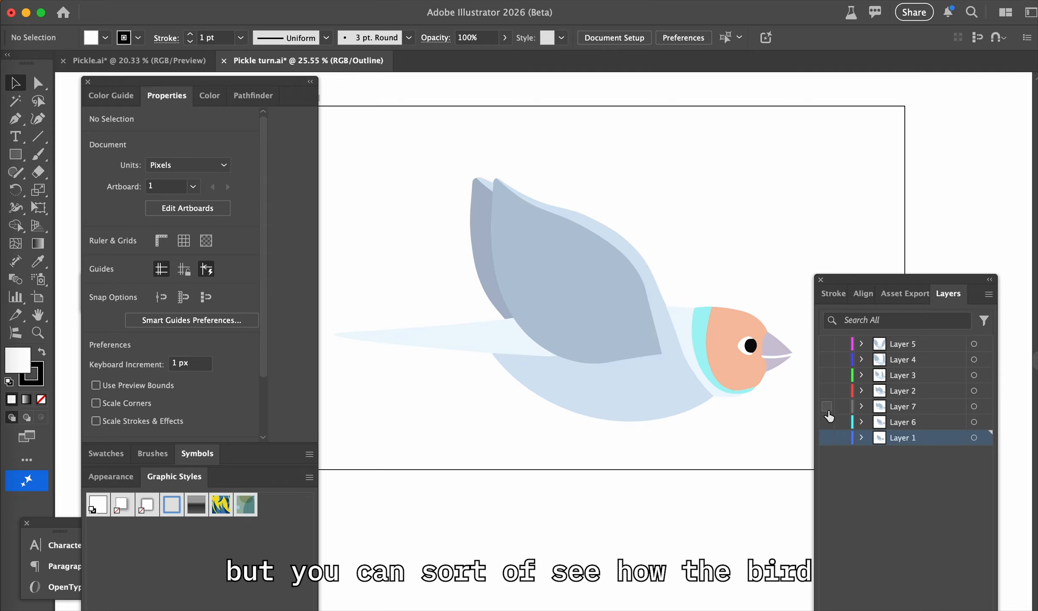
click(826, 422)
click(827, 407)
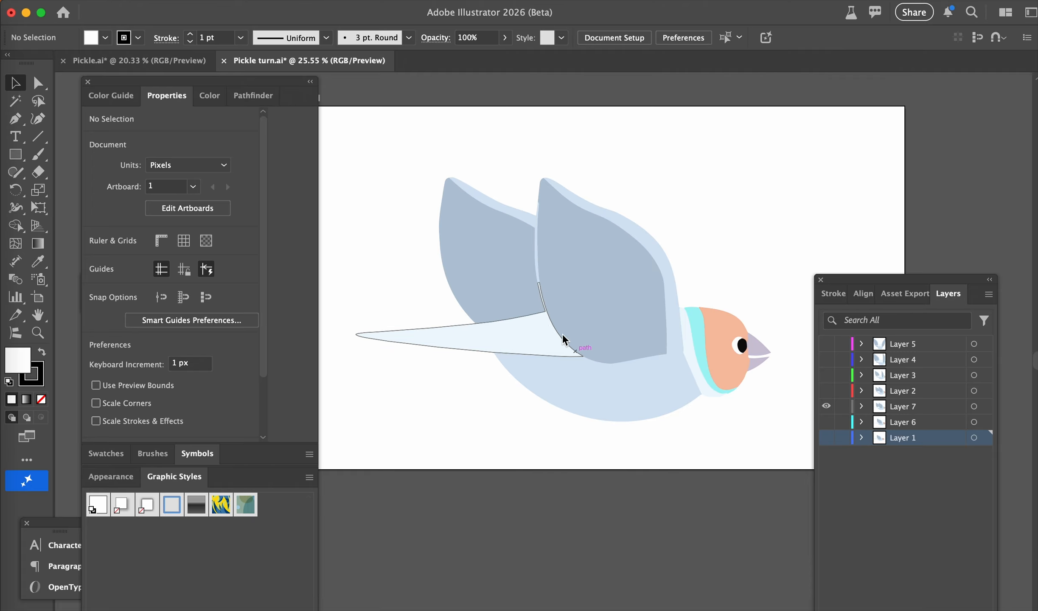
click(826, 407)
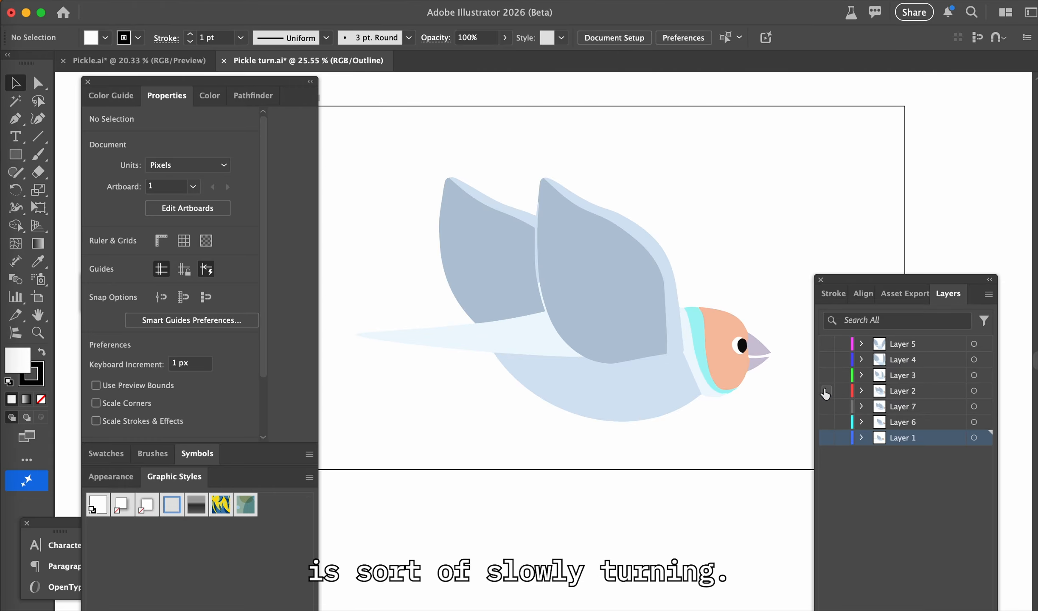
click(826, 391)
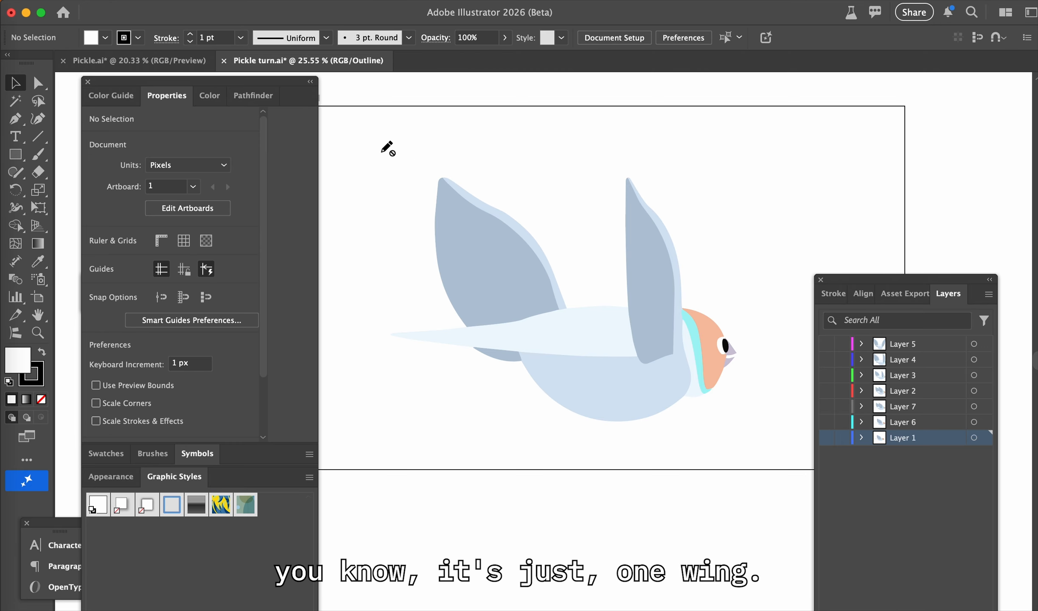
Compare the turned frame with the original side-view bird in the Pickle.ai document, and return to Pickle turn.ai
click(98, 64)
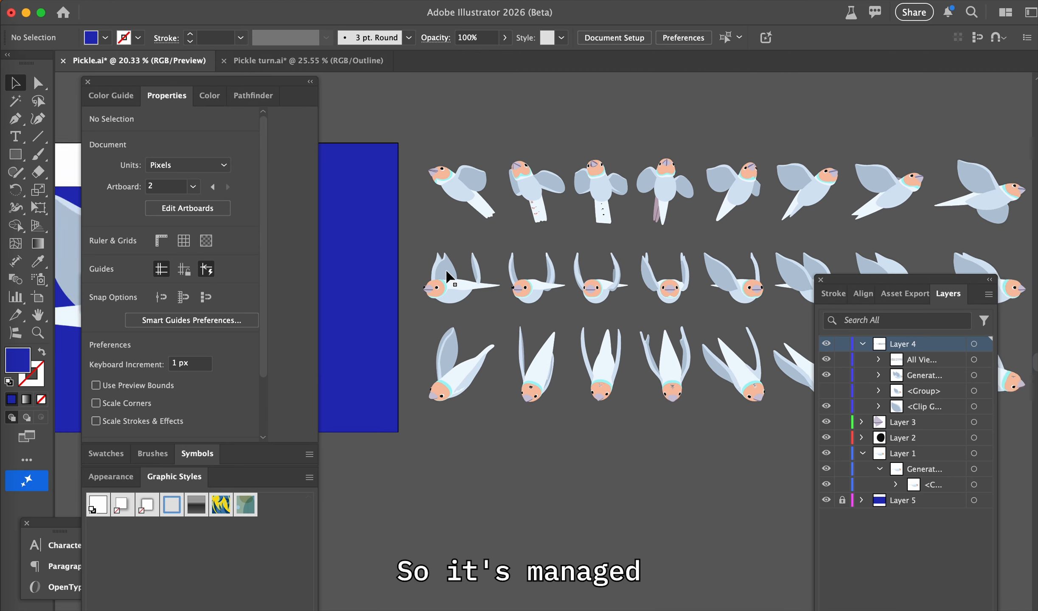
scroll(449, 278, left, 10)
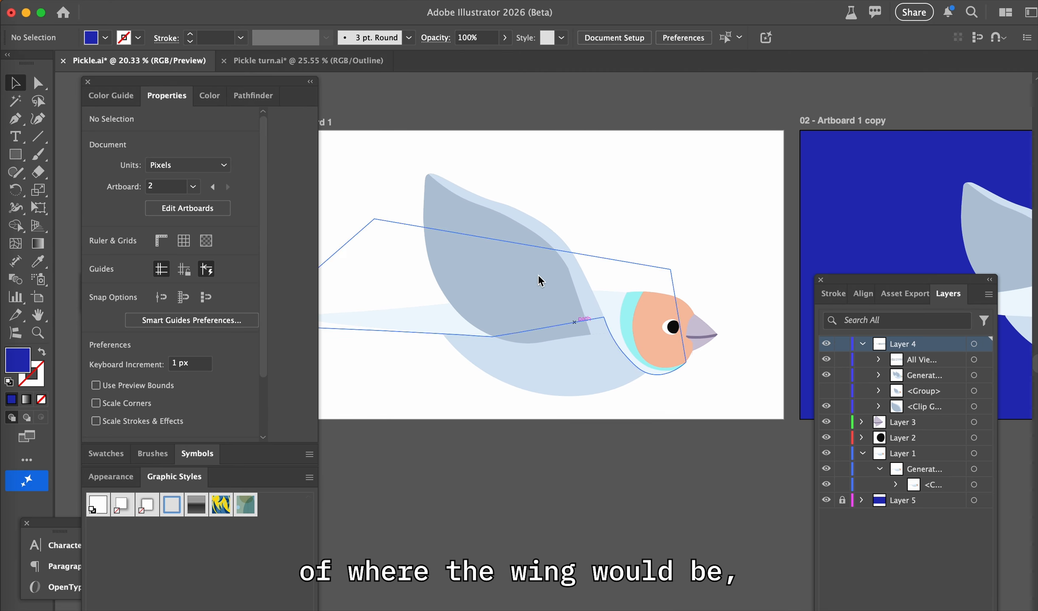
click(279, 67)
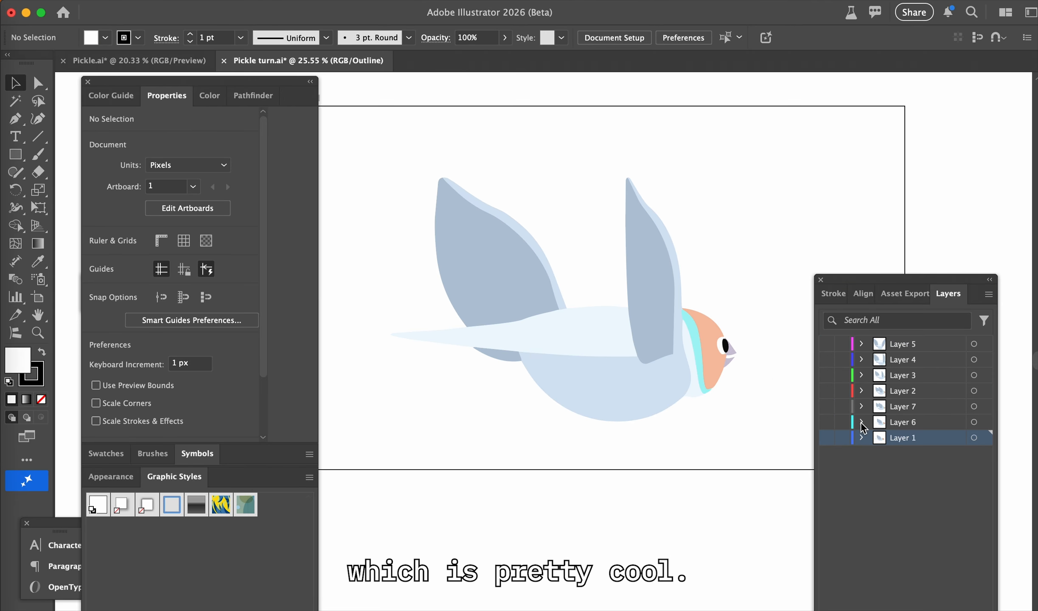
Show the remaining frames on Layers 2, 3, 4 and 5 in turn, checking the tail and wings as the bird faces away
click(827, 391)
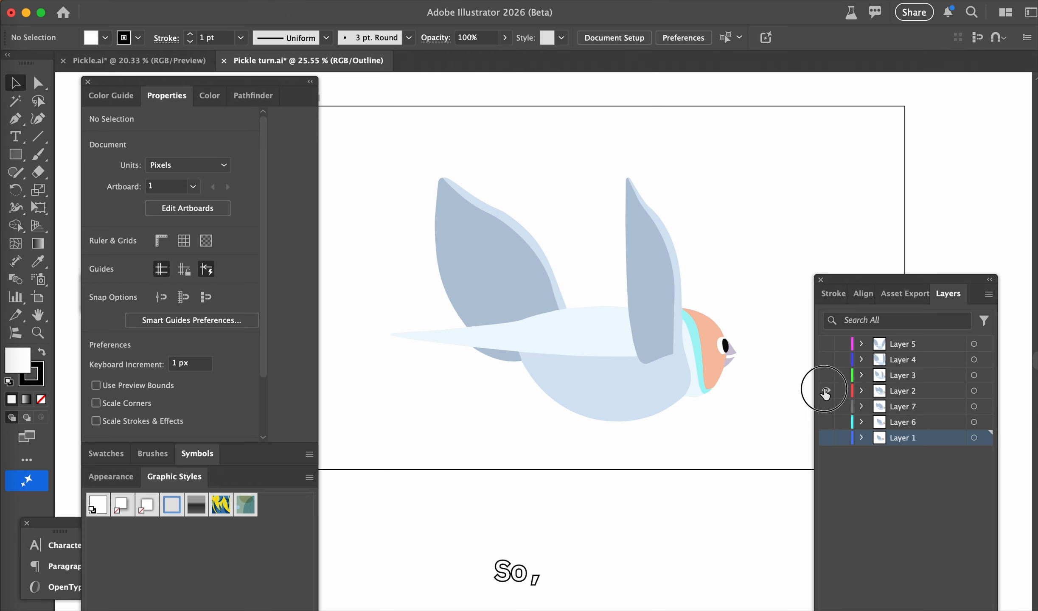
click(825, 390)
click(824, 377)
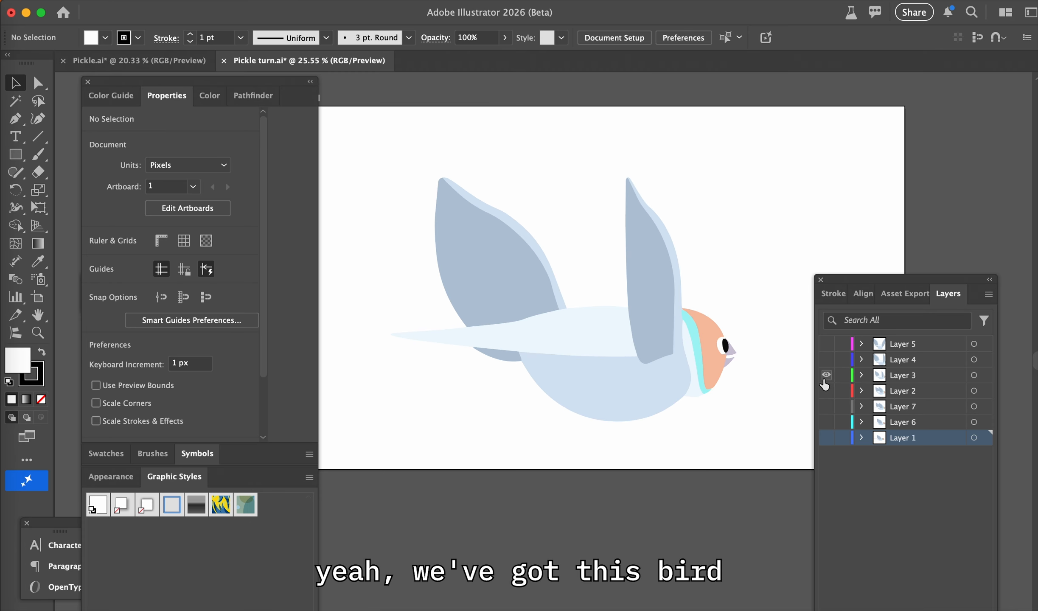
click(825, 377)
click(824, 362)
click(825, 363)
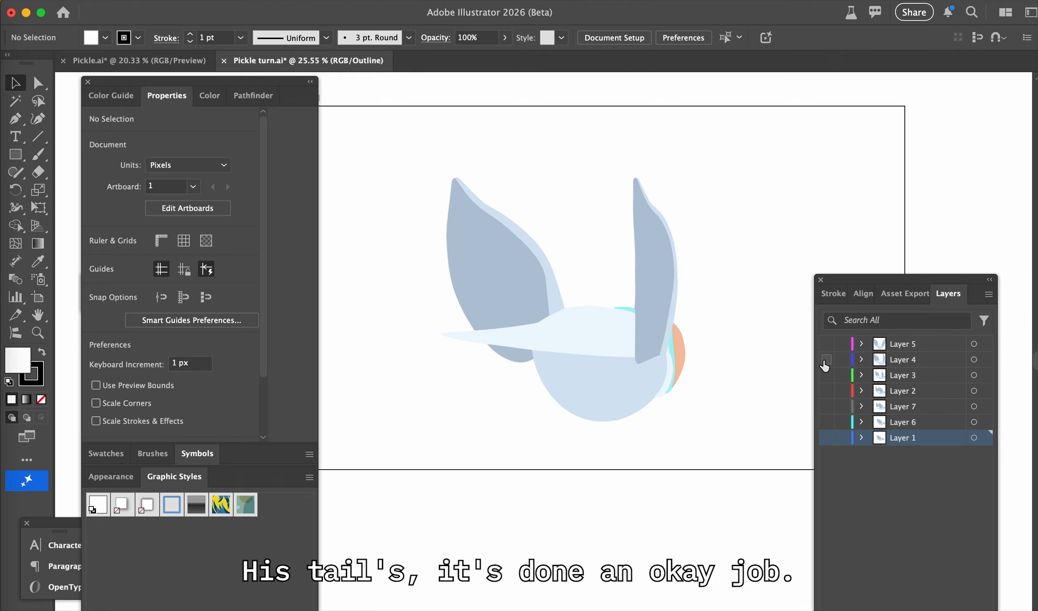
click(823, 342)
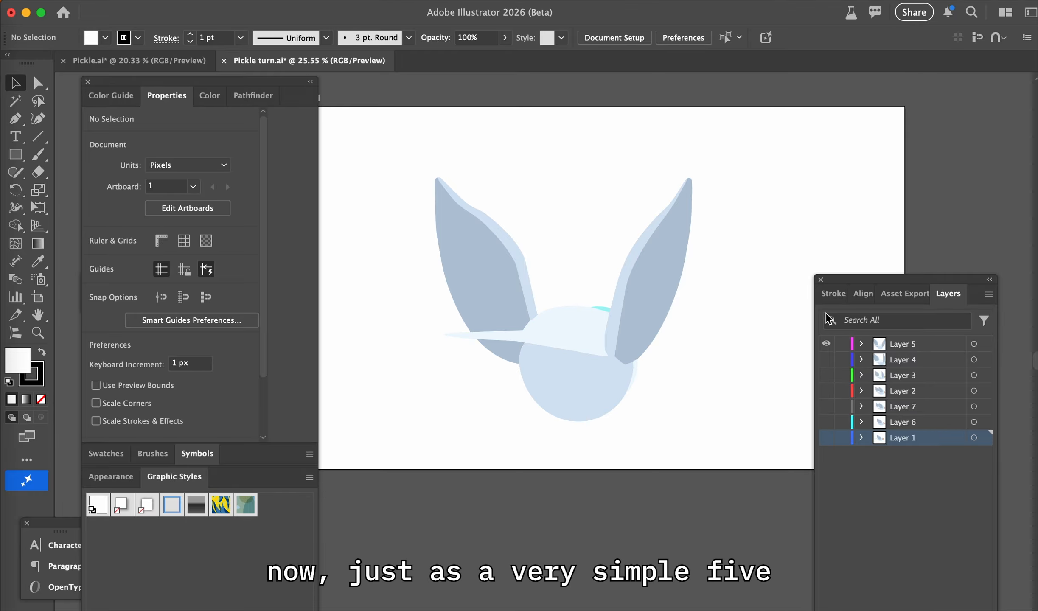
click(826, 343)
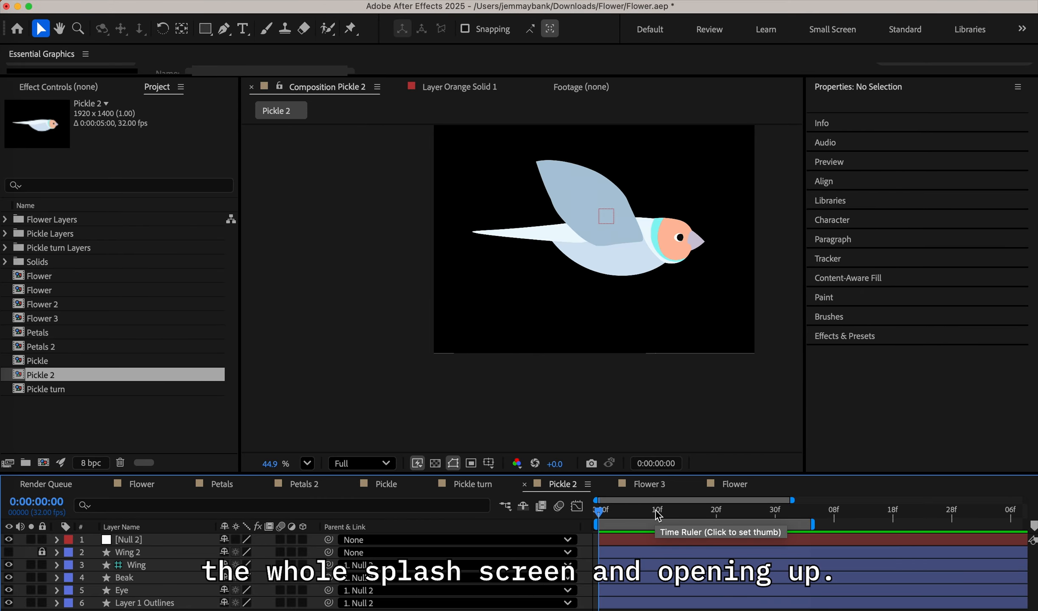
Switch to After Effects and preview the Pickle 2 flight animation from the first frame, scrubbing through its opening frames
drag(658, 515, 569, 510)
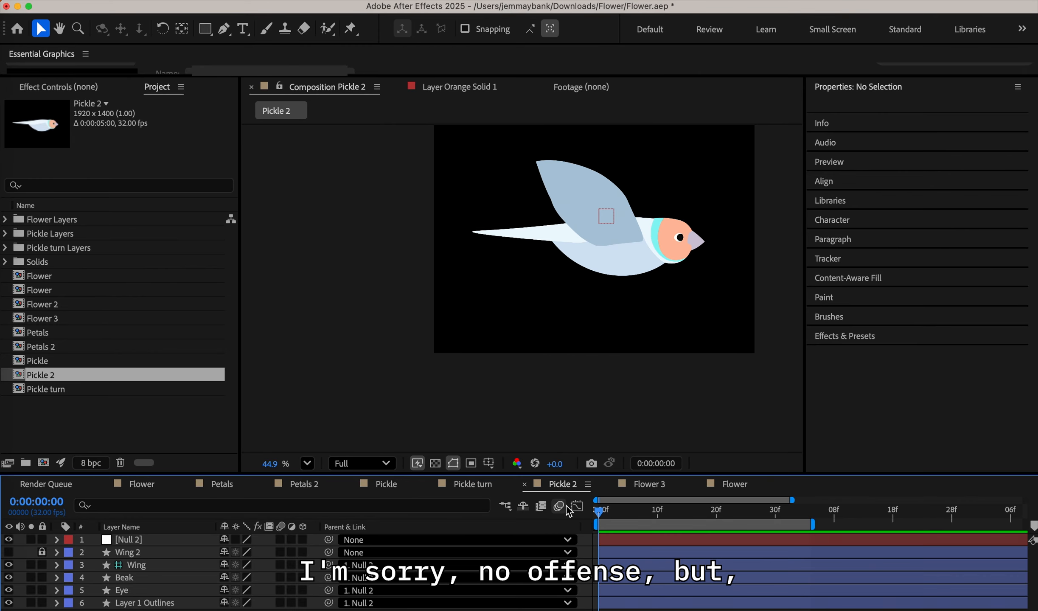
key(space)
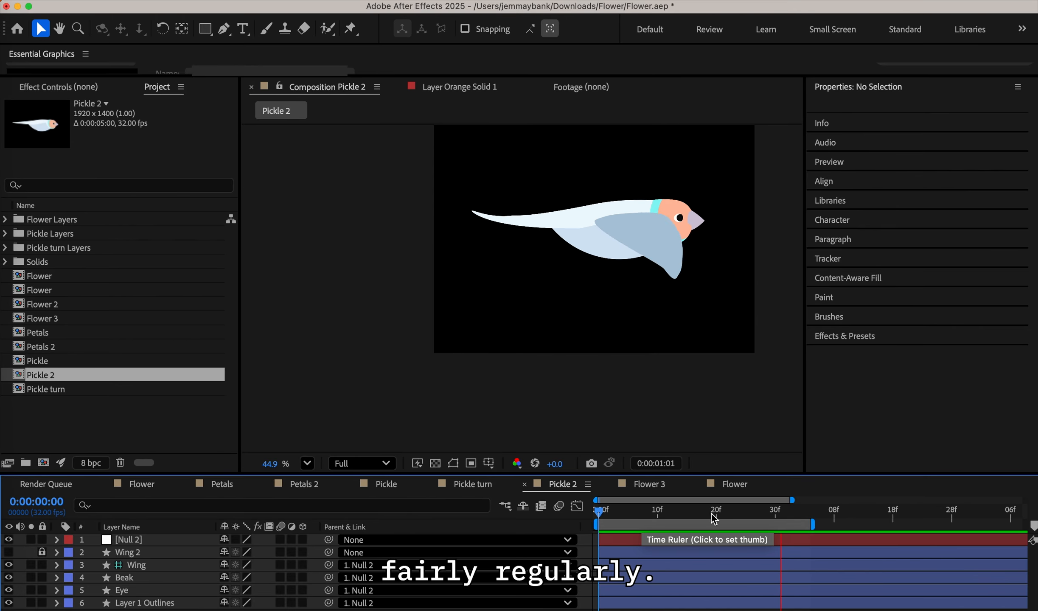
click(616, 515)
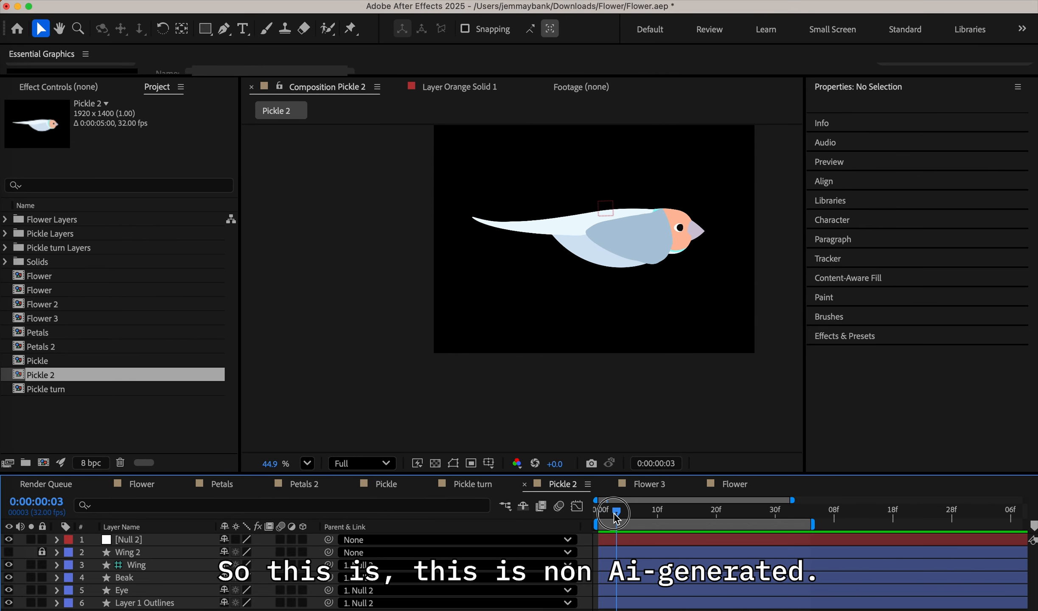
drag(616, 516, 645, 517)
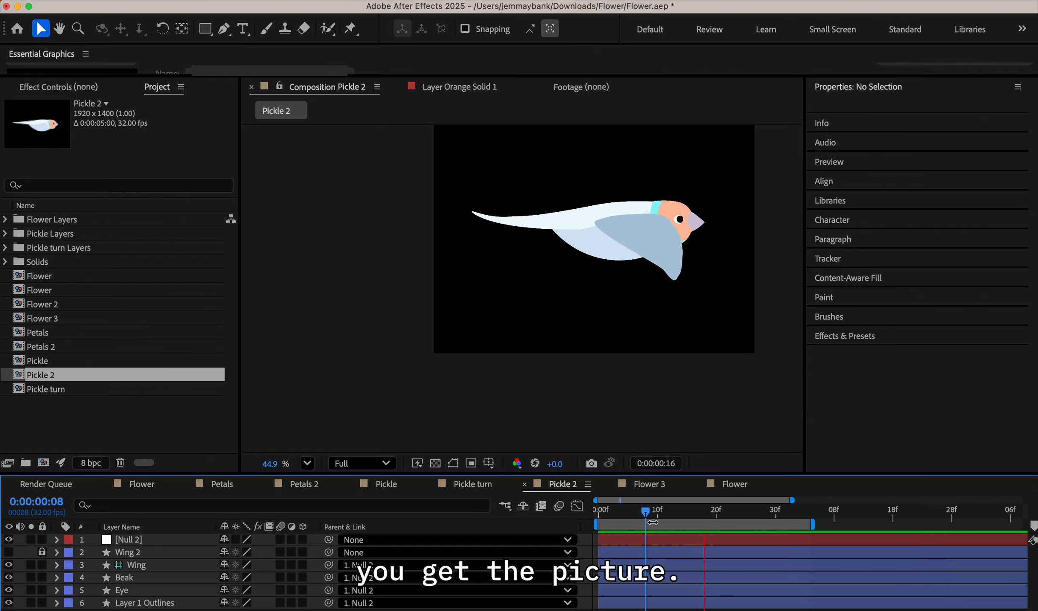
Replay the Pickle 2 wing flap and inspect the wing frame by frame up to frame 11
click(633, 515)
key(space)
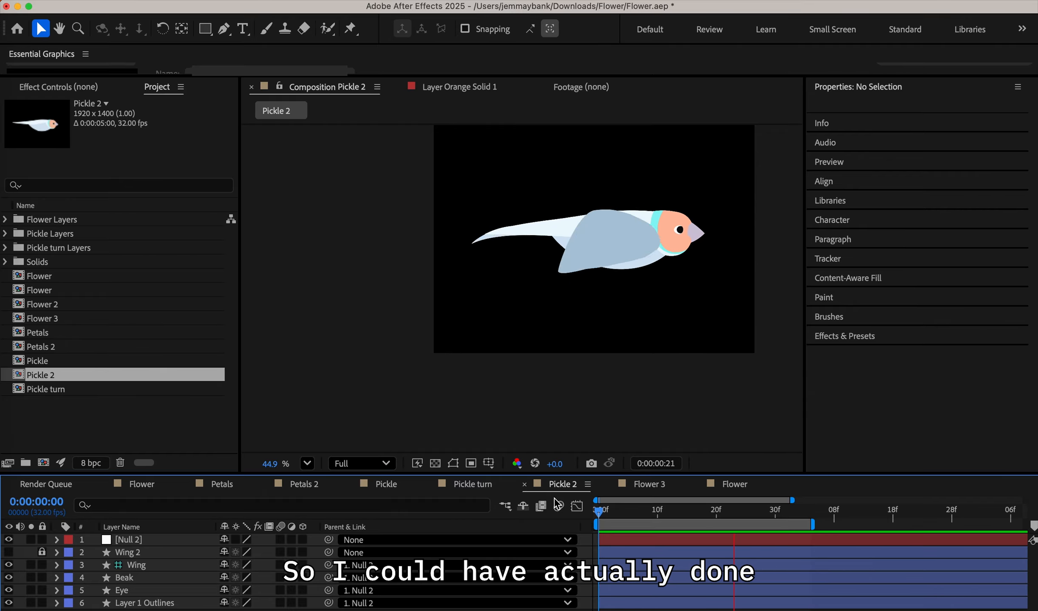
click(654, 524)
mouse_move(654, 523)
mouse_down()
mouse_move(688, 528)
mouse_move(654, 519)
mouse_up()
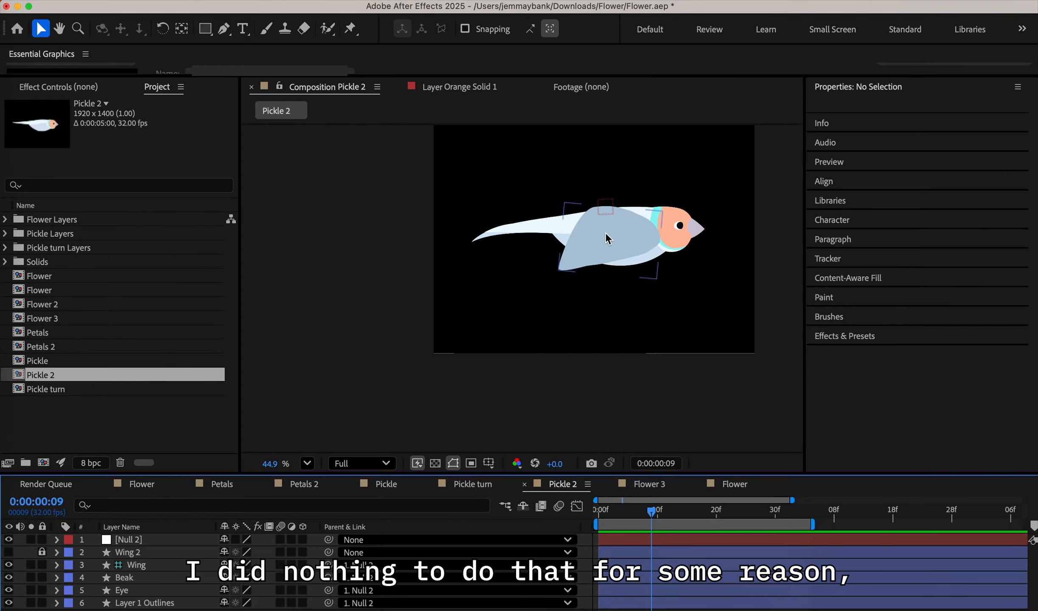
key(Page_Down)
key(Page_Down)
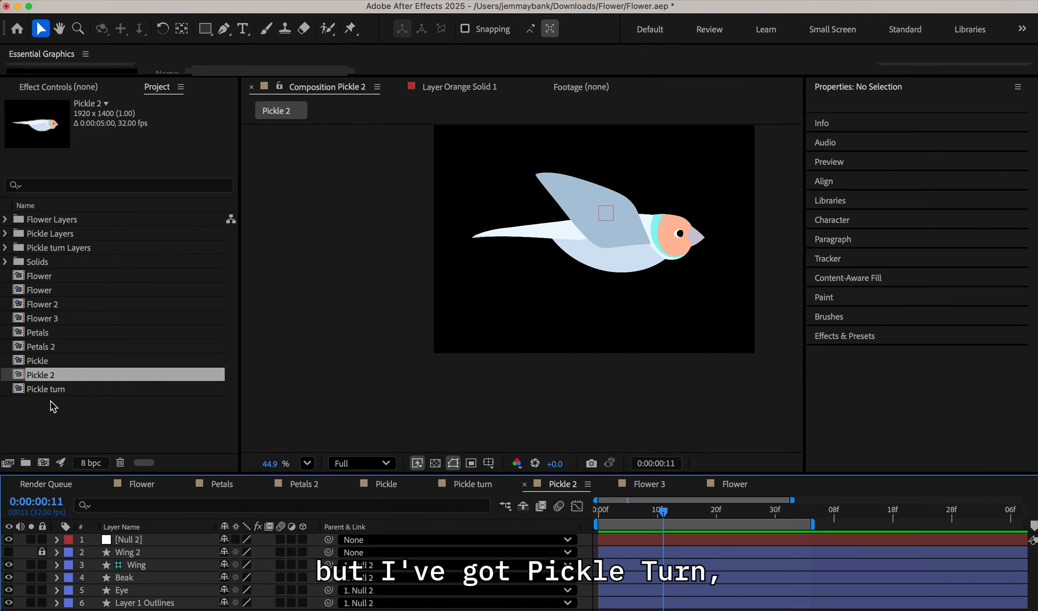
Open the Pickle turn composition and preview the layered turn sequence from its first frame
double_click(45, 389)
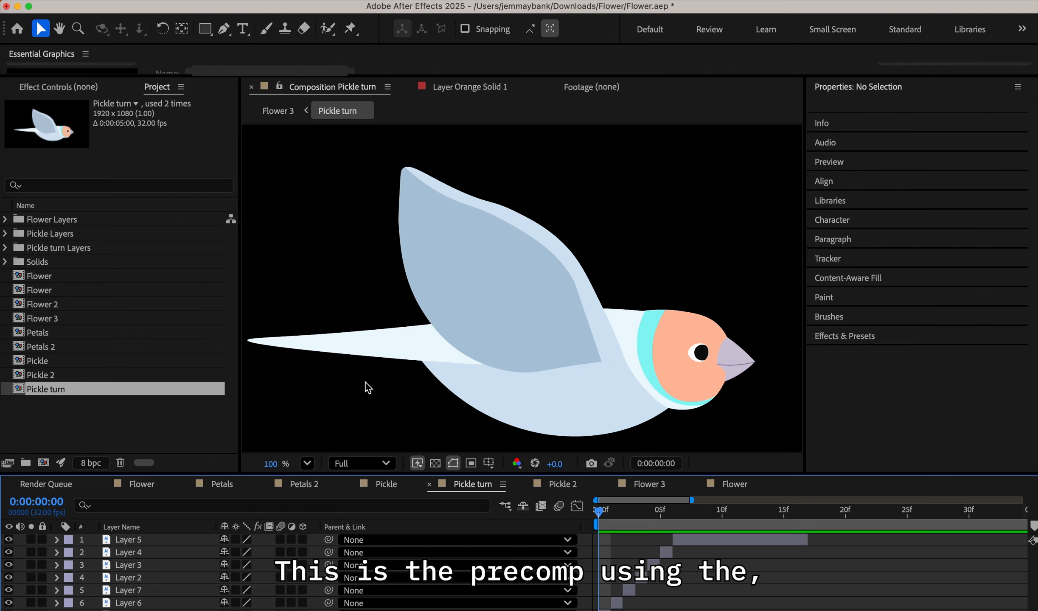
drag(603, 509, 530, 511)
scroll(474, 384, down, 4)
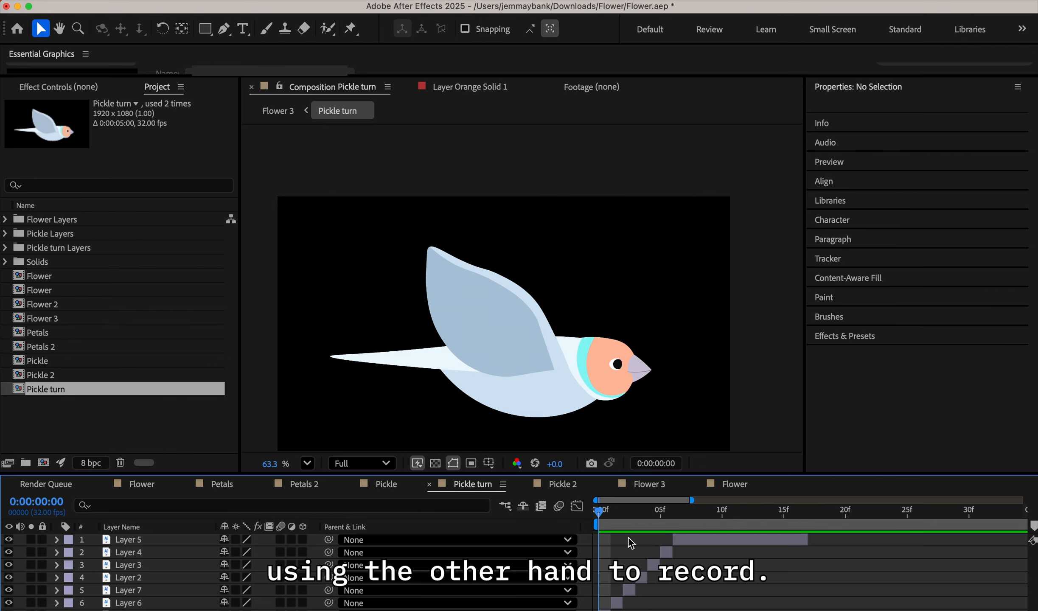
key(space)
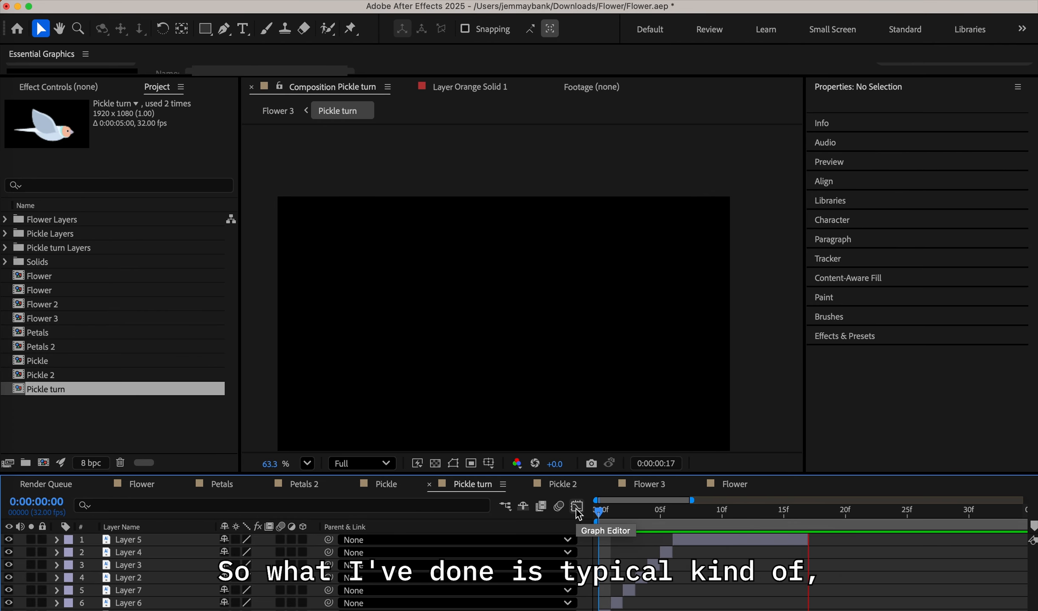
key(space)
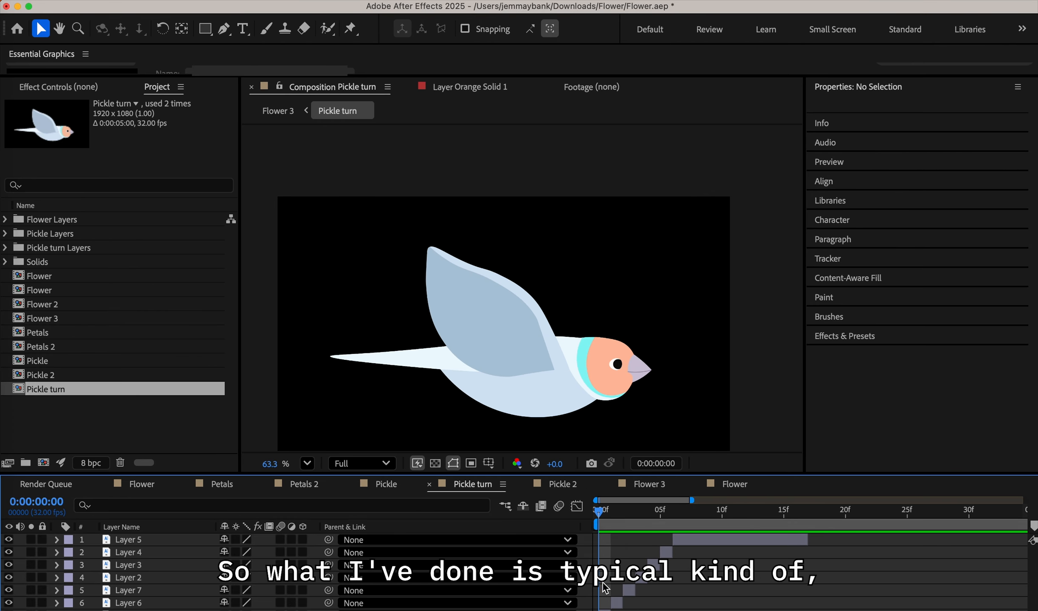
Select Layer 1 to inspect how the frame layers are staggered in the timeline, and replay the turn from the start
click(606, 610)
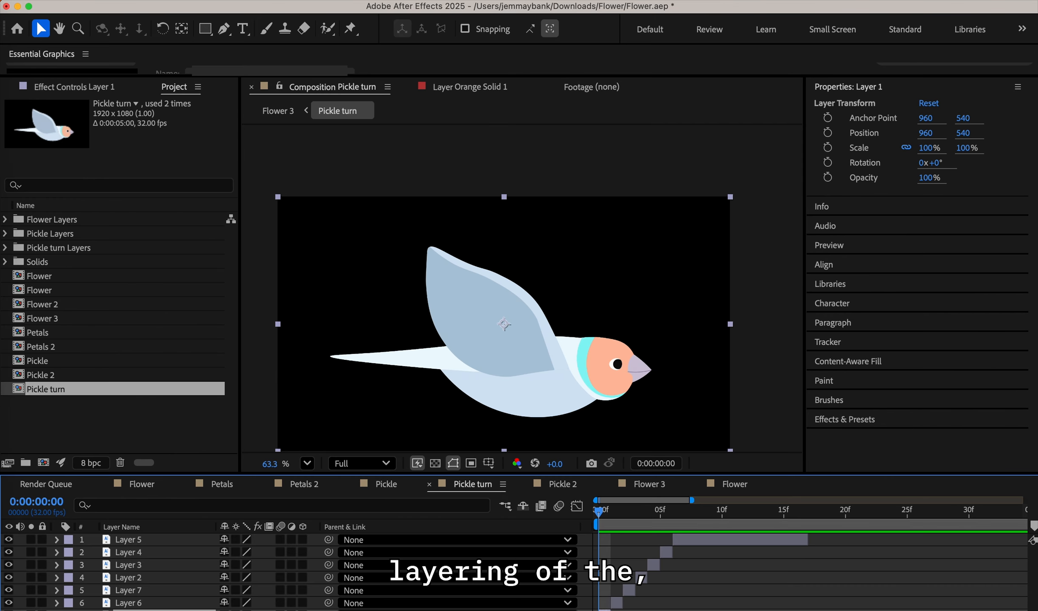
drag(198, 607, 197, 610)
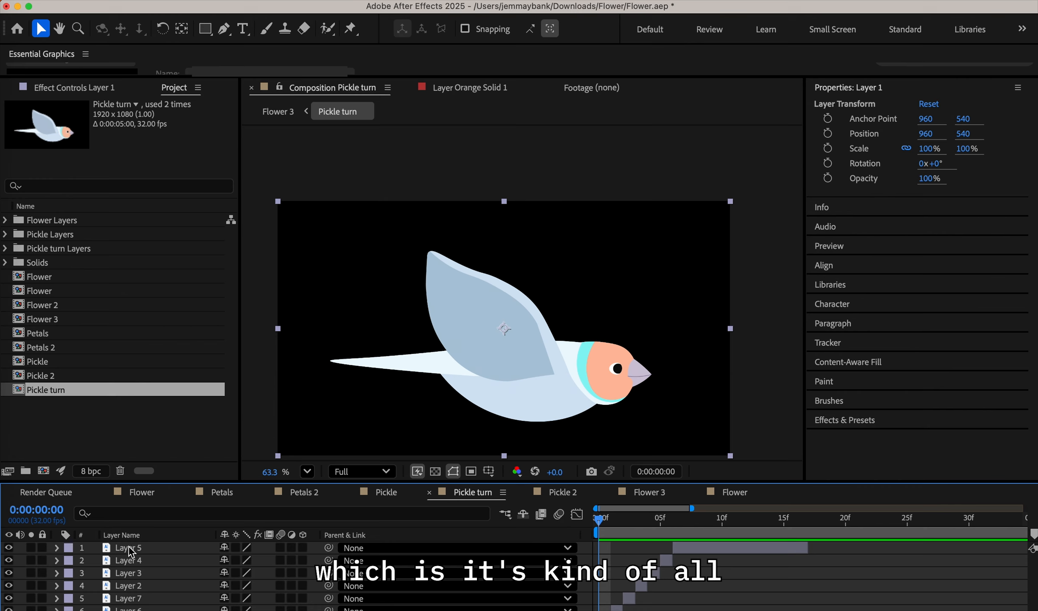
drag(632, 522, 552, 509)
key(space)
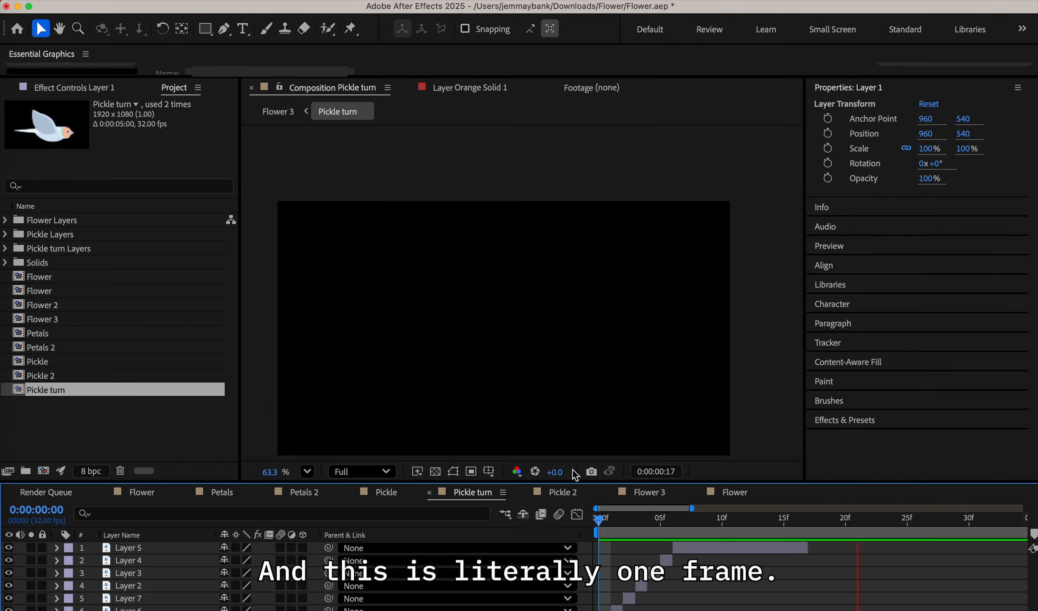
Scrub through the bird's turn, examining the raised wings at frame 4, and replay it from the start
click(599, 518)
drag(599, 522, 706, 534)
key(space)
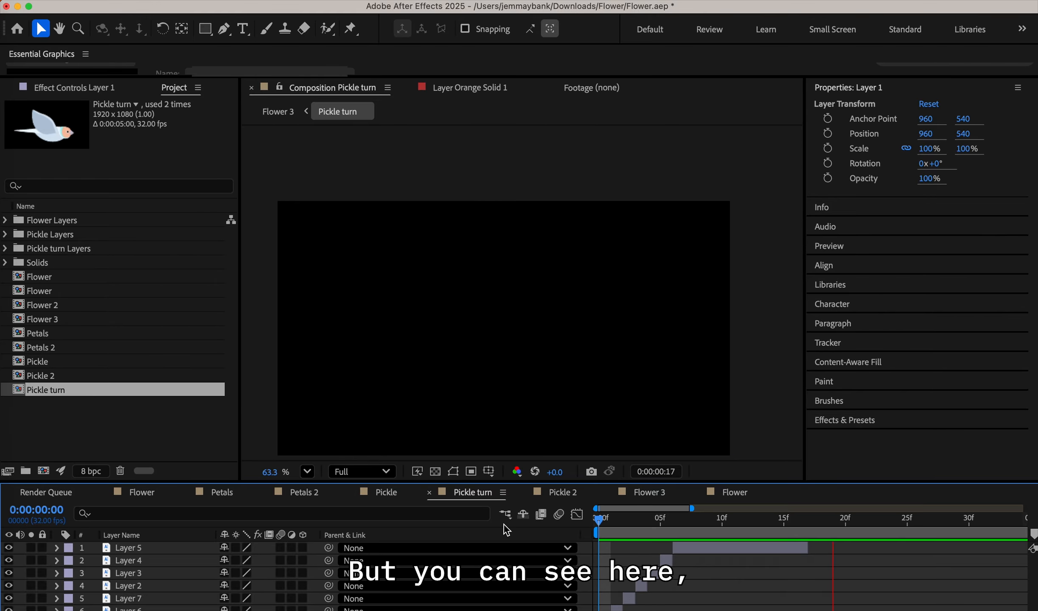
drag(600, 523, 649, 525)
key(space)
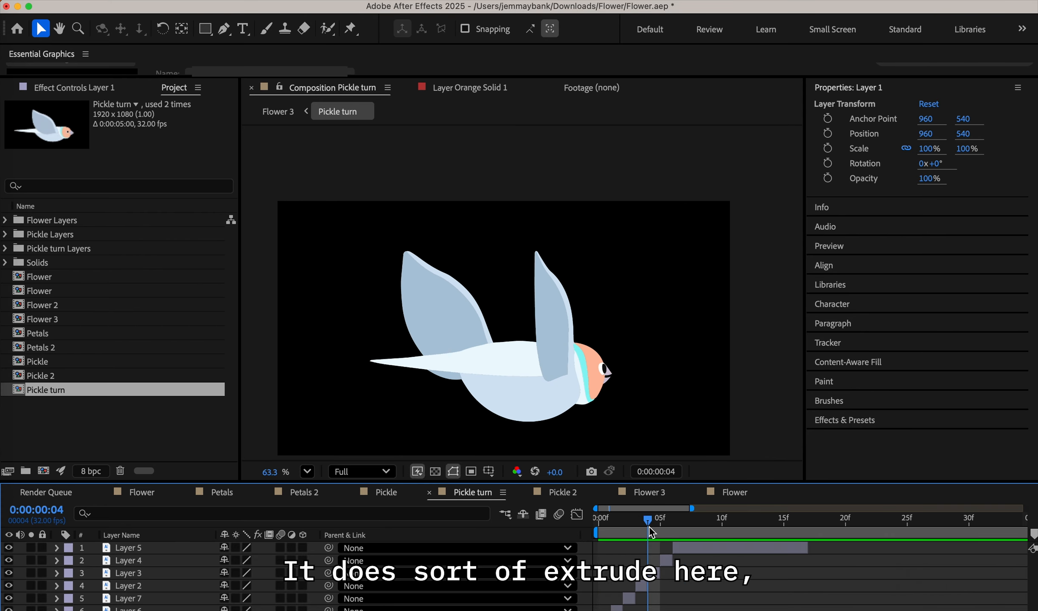
key(space)
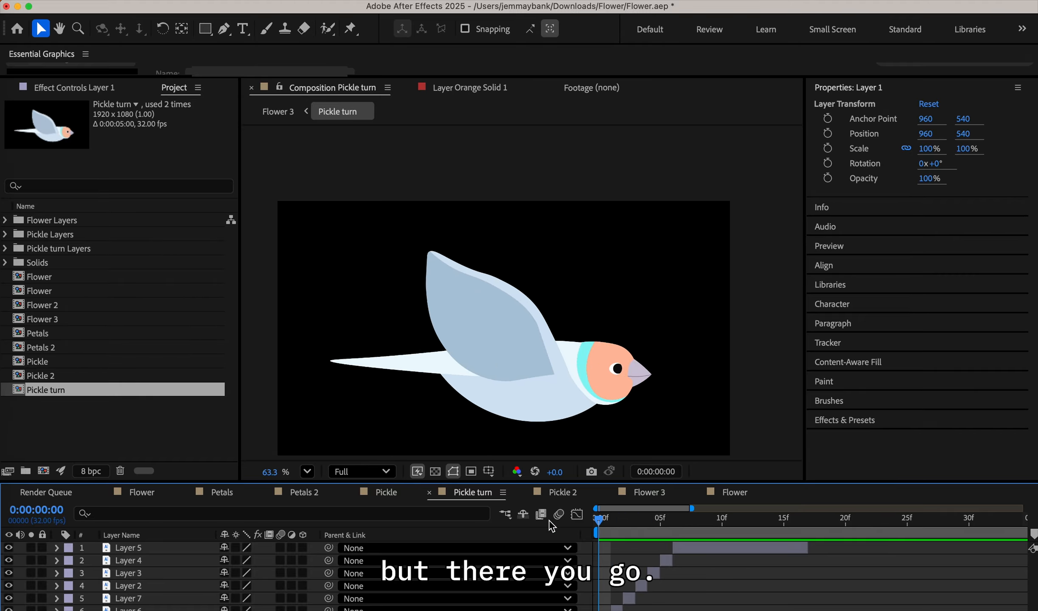
key(space)
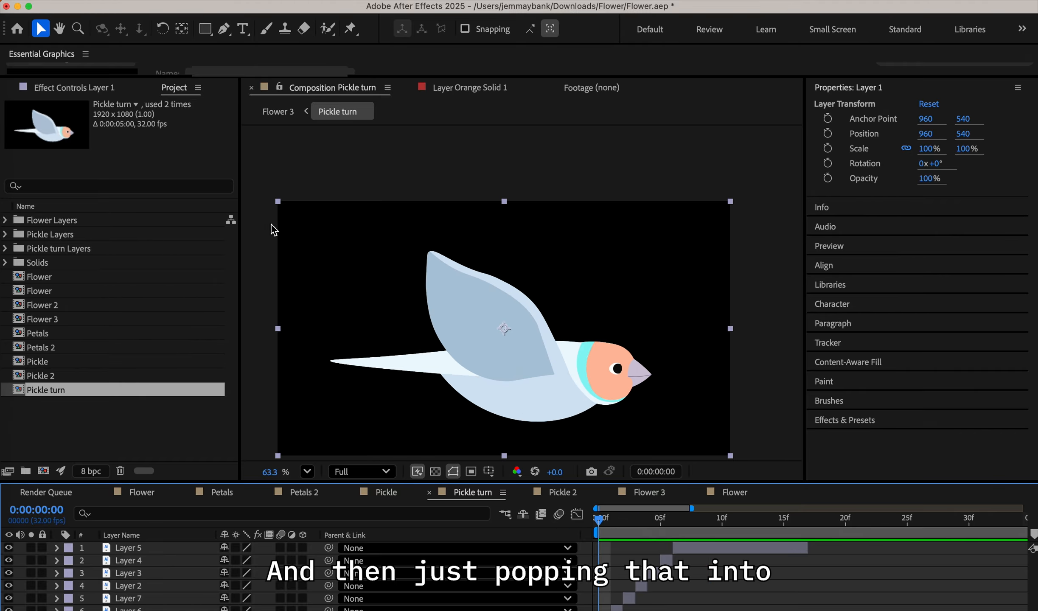
Return to the Flower 3 composition, preview the full scene, and scrub slowly through the bird's approach to 0:00:01:11
click(249, 88)
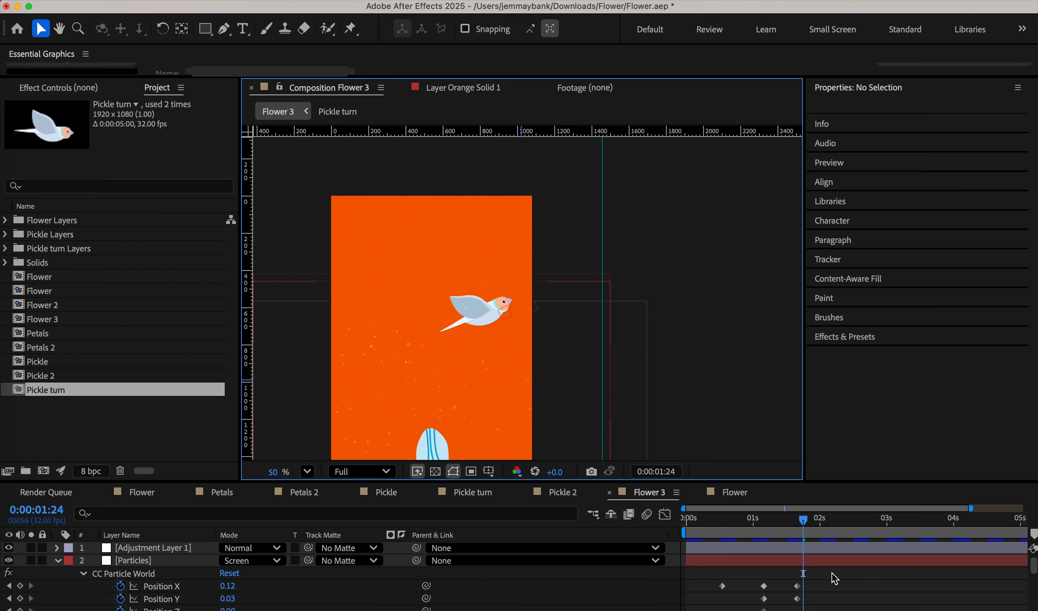
key(space)
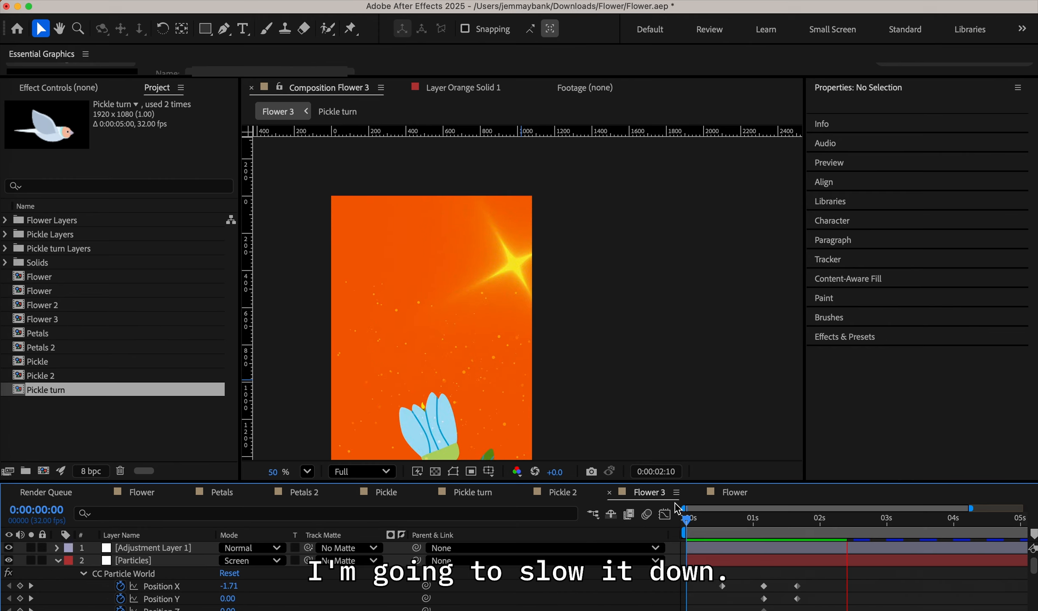
drag(687, 517, 767, 525)
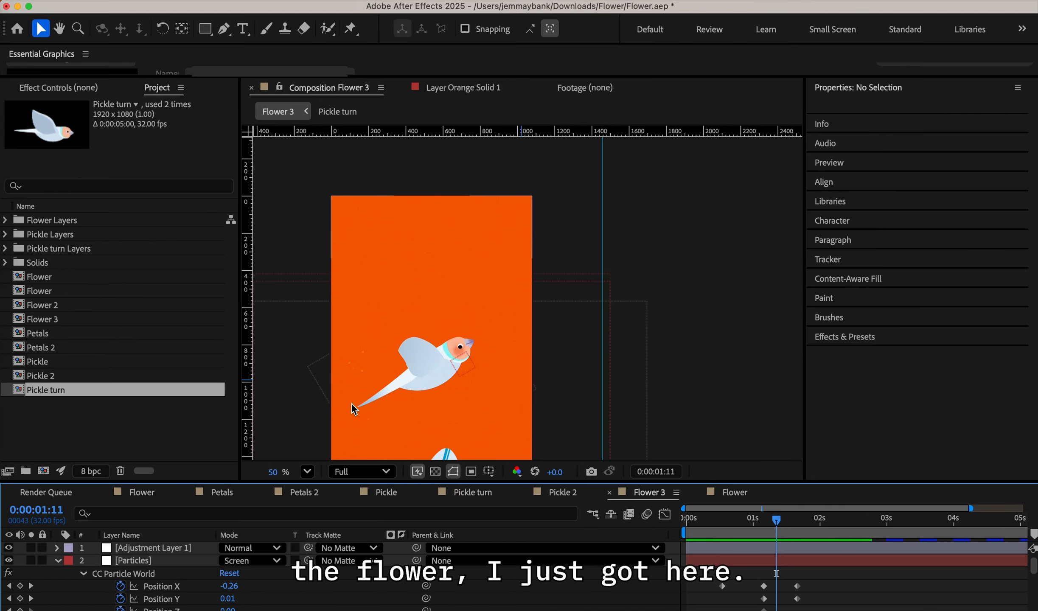
Examine the bird's turn above the flower by scrubbing repeatedly up to 0:00:01:28, and continue through the star flash to 0:00:02:09
drag(351, 407, 377, 326)
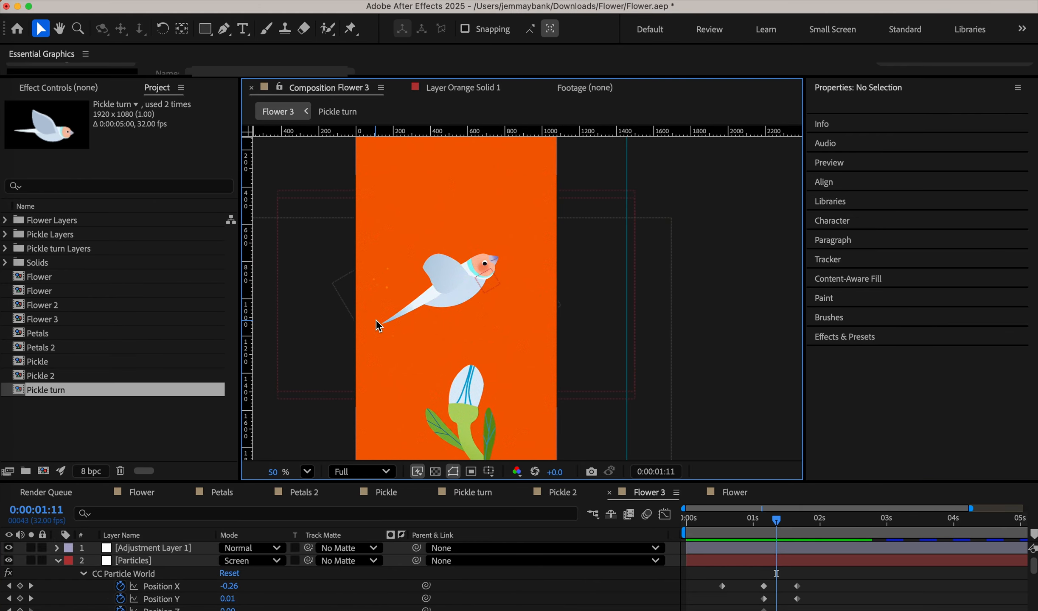
drag(731, 528, 811, 534)
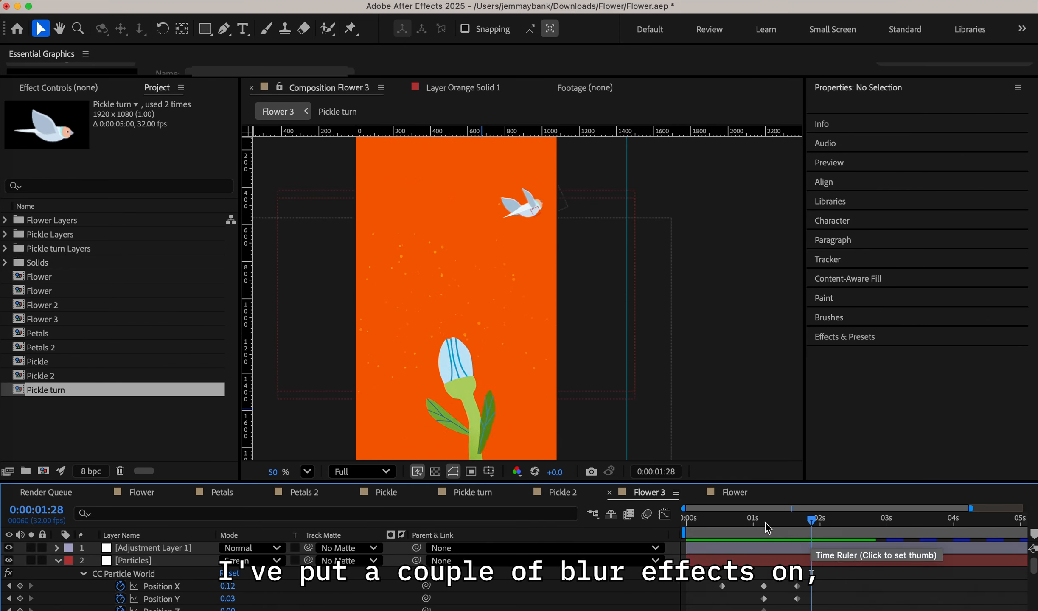
click(719, 519)
drag(753, 528, 812, 530)
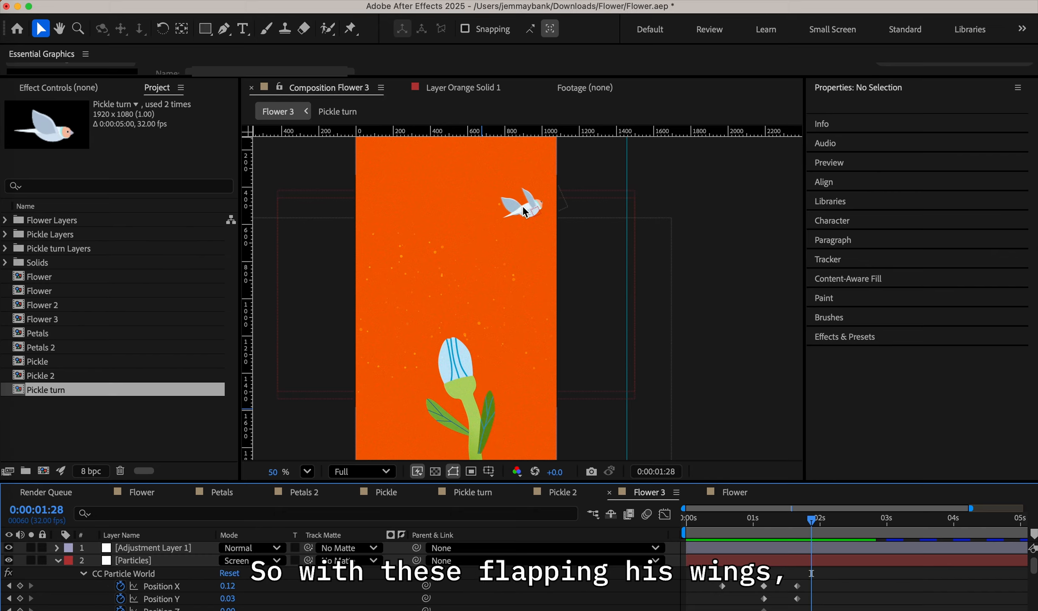
drag(724, 526, 811, 533)
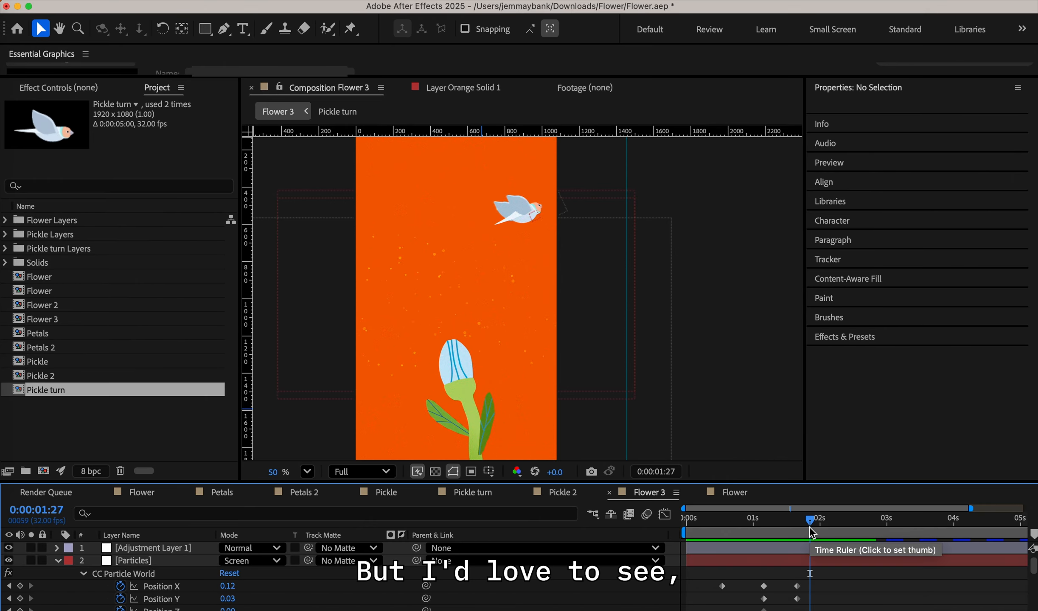
drag(810, 533, 843, 539)
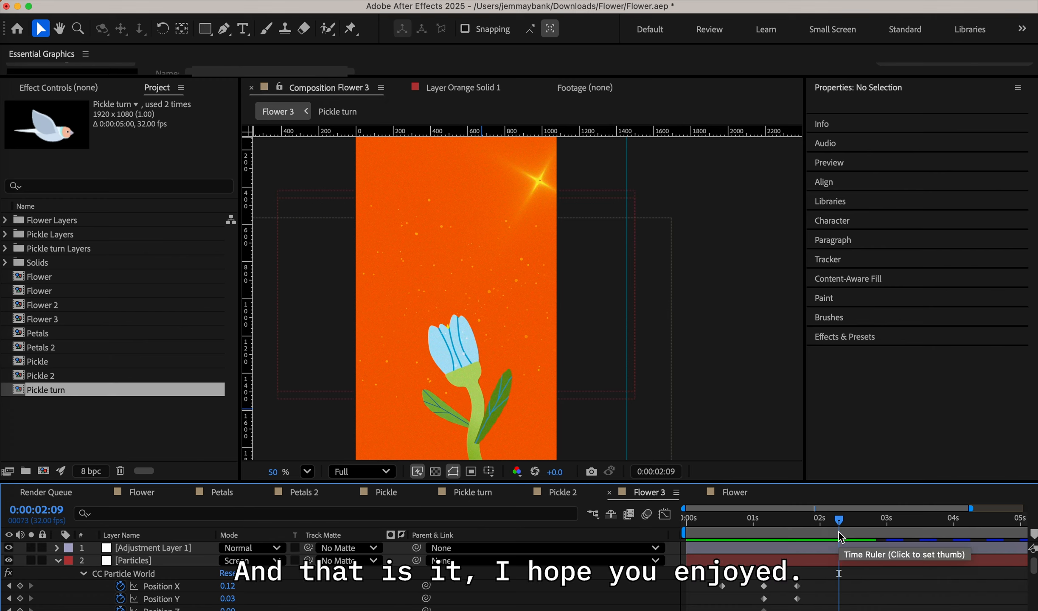